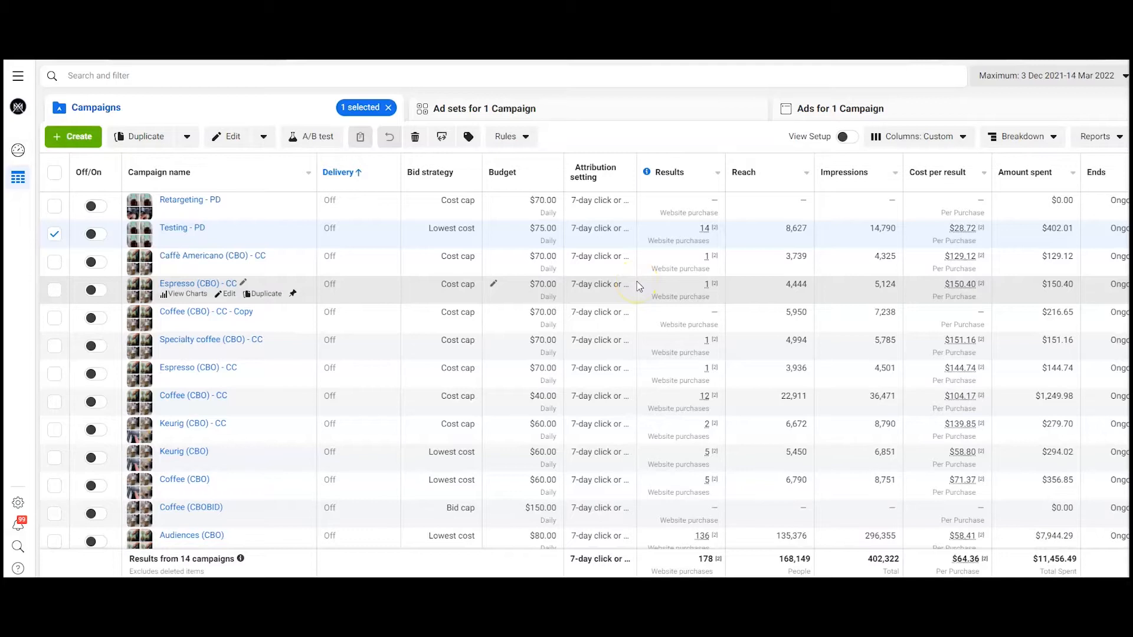
Step: Sort the campaigns table by Results in descending order
{"action": "left_click", "coordinate": [683, 180]}
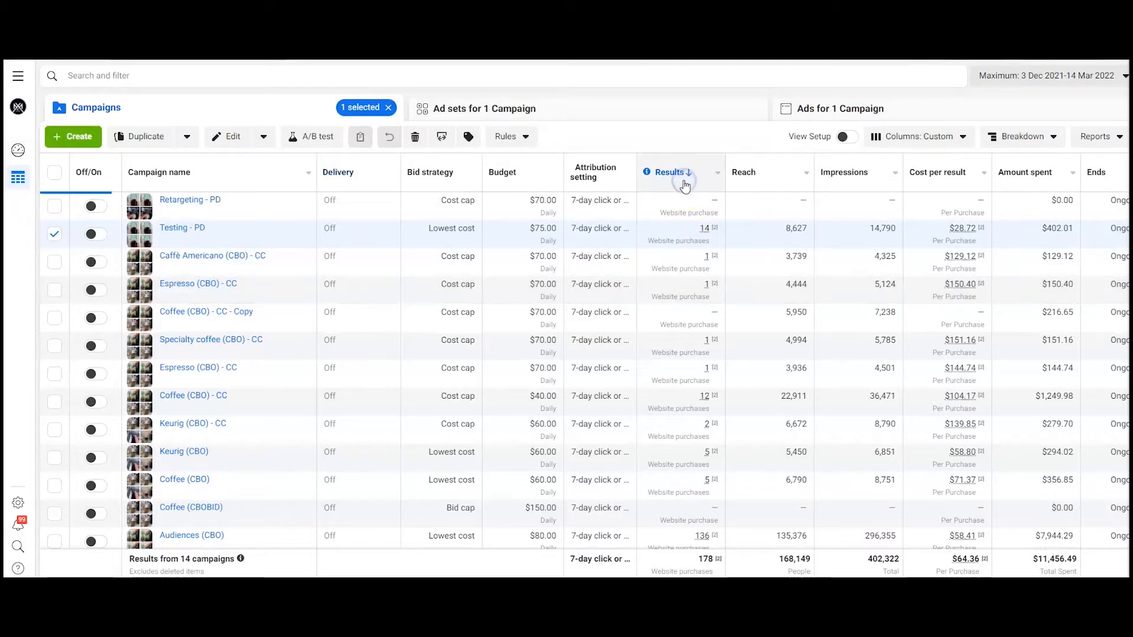
{"action": "mouse_move", "coordinate": [647, 172]}
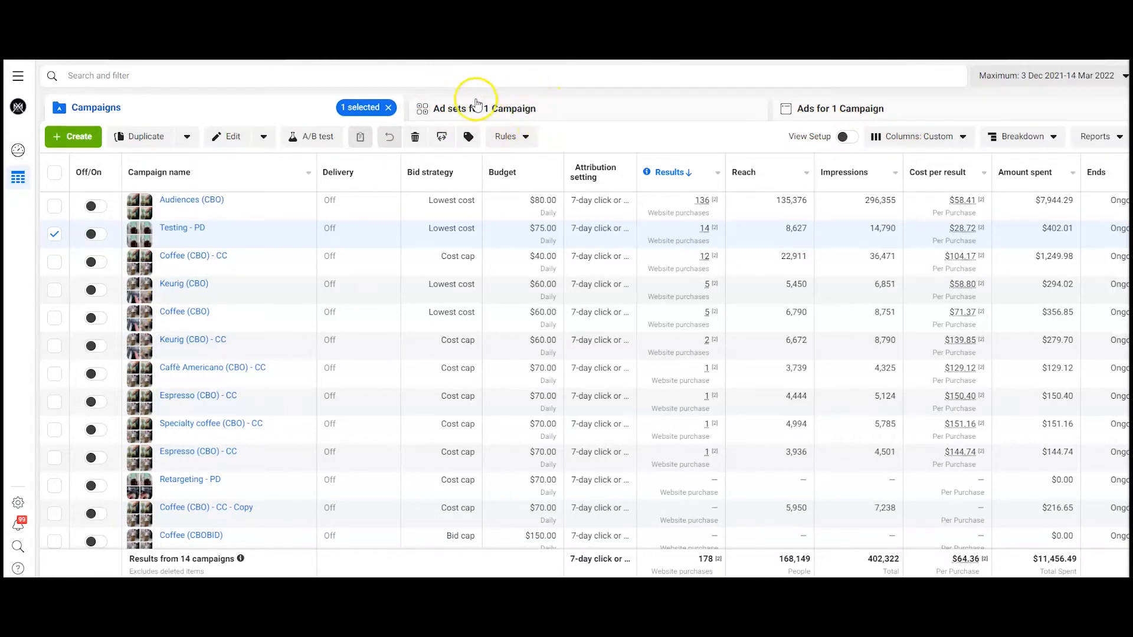
{"action": "mouse_move", "coordinate": [194, 230]}
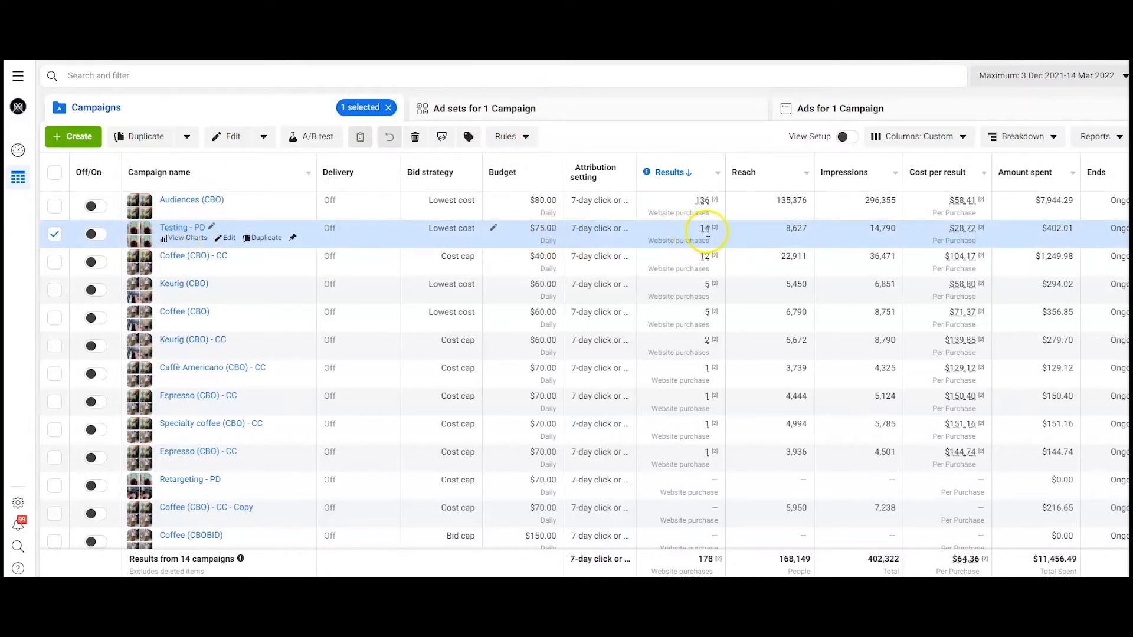
{"action": "mouse_move", "coordinate": [701, 229]}
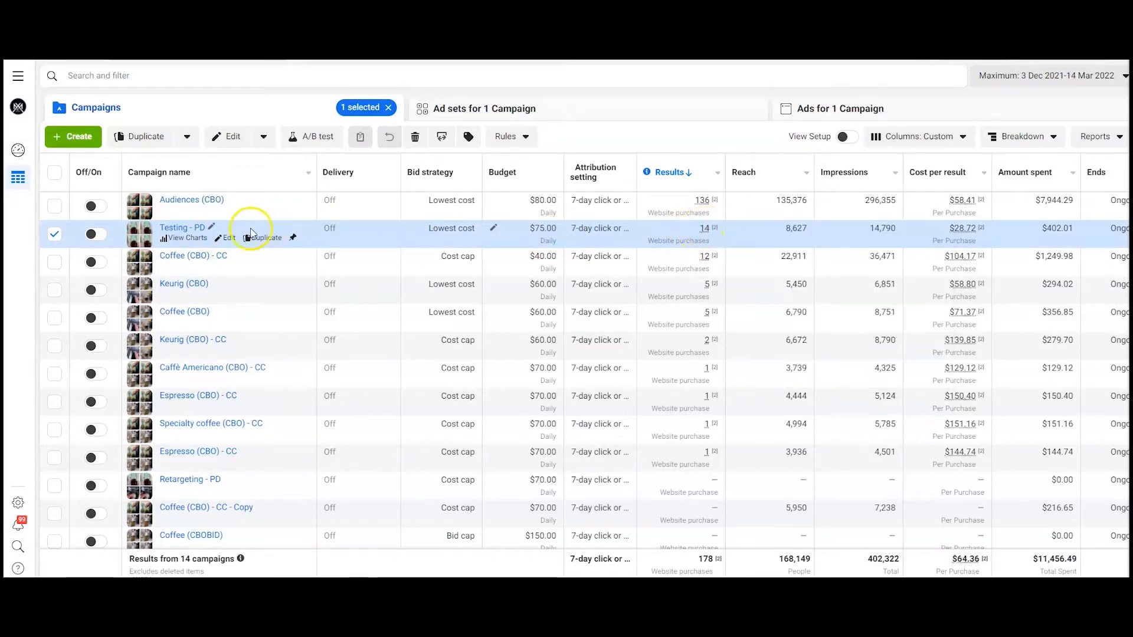
Step: Open the Testing - PD campaign for editing and expand its audience settings
{"action": "left_click", "coordinate": [230, 244]}
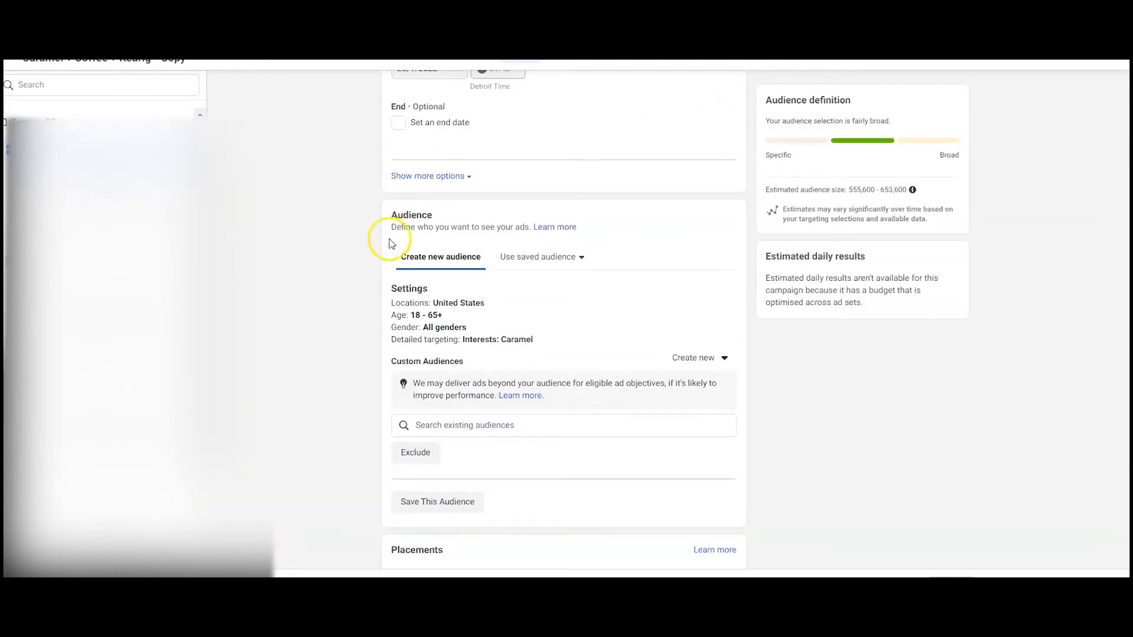
{"action": "mouse_move", "coordinate": [450, 315]}
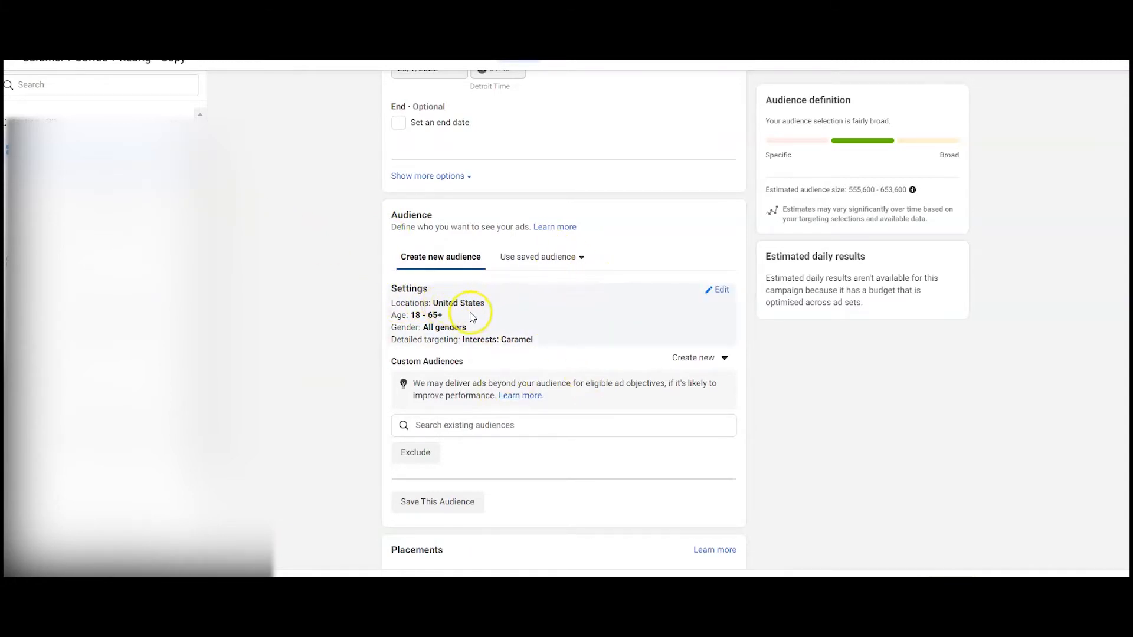
{"action": "left_click", "coordinate": [716, 291]}
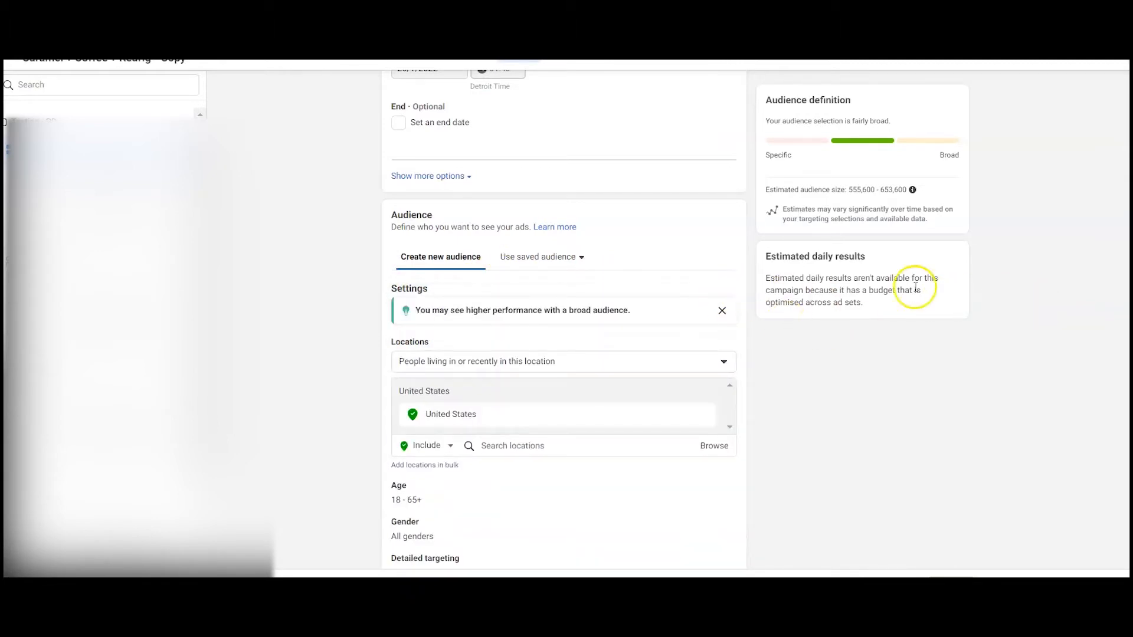
Step: Review the ad set's audience locations, age, gender and detailed targeting interests
{"action": "scroll", "coordinate": [563, 318], "scroll_direction": "down", "scroll_amount": 3}
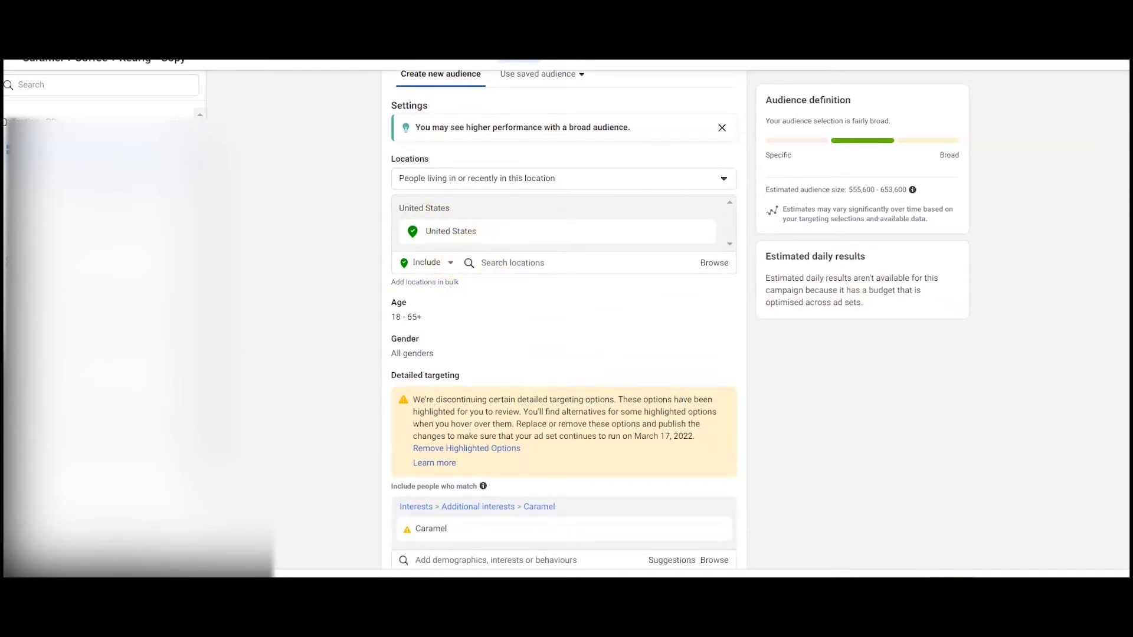
{"action": "scroll", "coordinate": [563, 319], "scroll_direction": "down", "scroll_amount": 2}
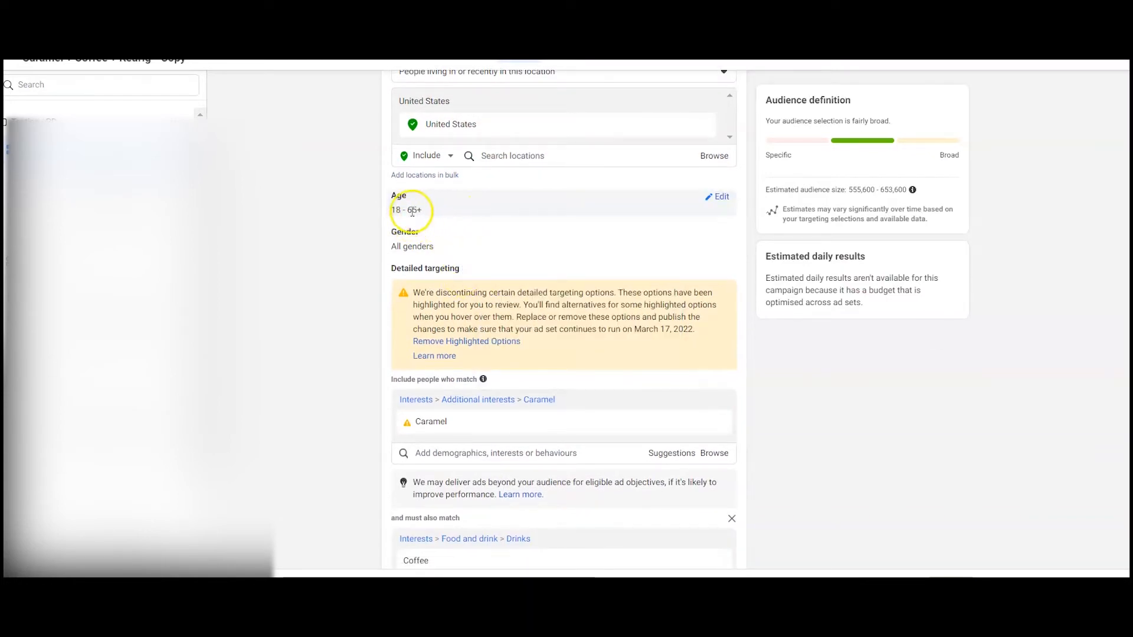
{"action": "mouse_move", "coordinate": [425, 422]}
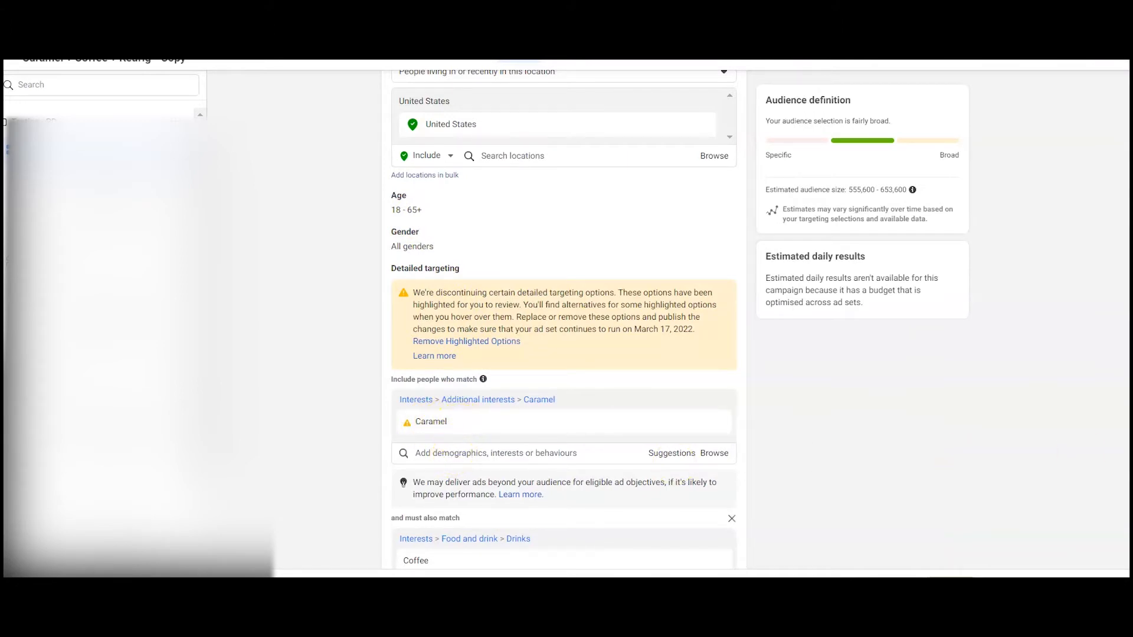
{"action": "scroll", "coordinate": [564, 319], "scroll_direction": "down", "scroll_amount": 3}
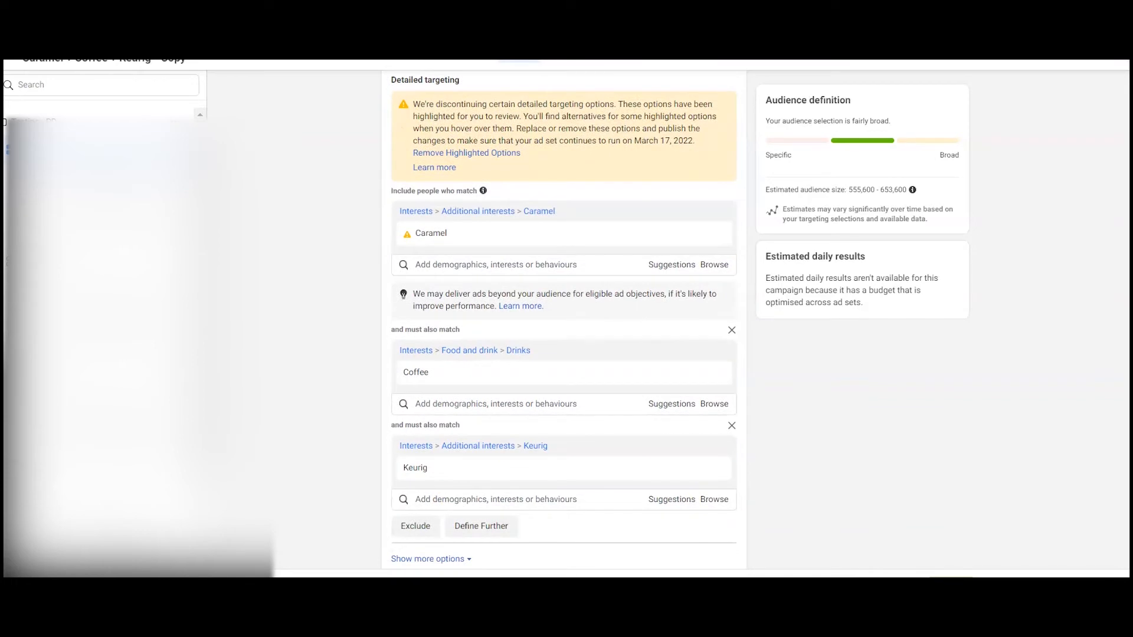
{"action": "scroll", "coordinate": [563, 318], "scroll_direction": "down", "scroll_amount": 2}
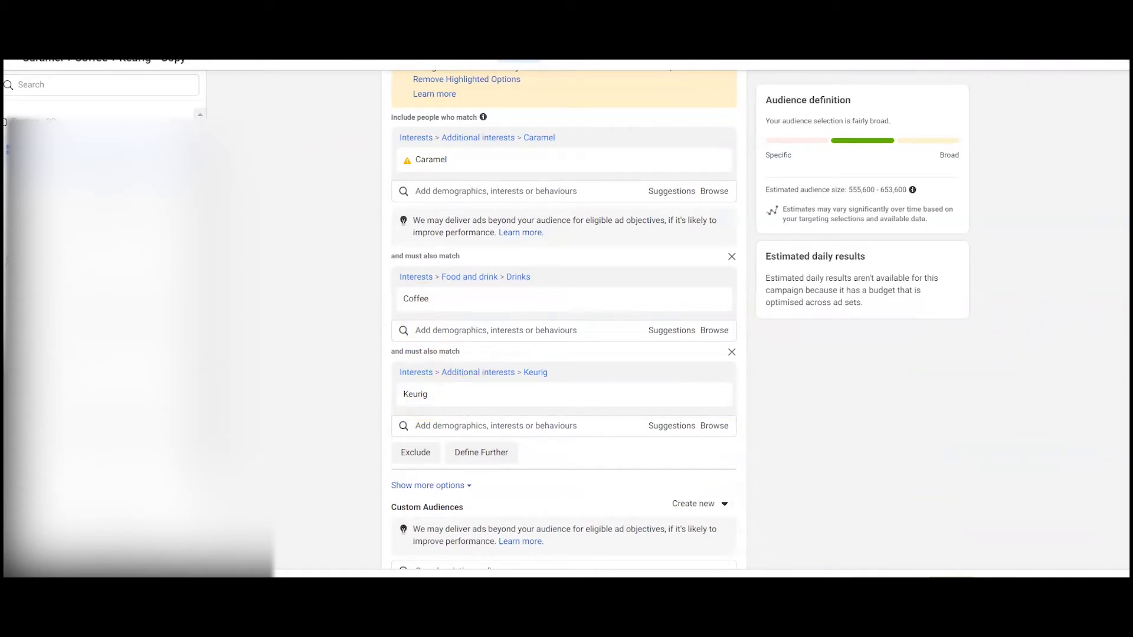
{"action": "scroll", "coordinate": [564, 319], "scroll_direction": "down", "scroll_amount": 2}
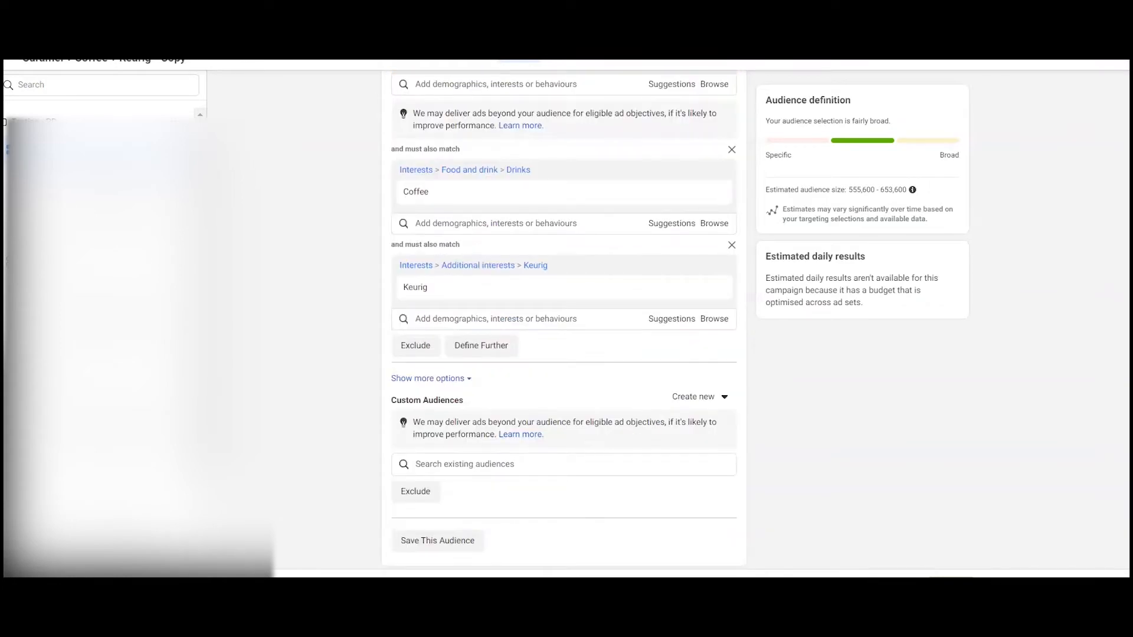
{"action": "scroll", "coordinate": [563, 318], "scroll_direction": "up", "scroll_amount": 2}
{"action": "scroll", "coordinate": [563, 319], "scroll_direction": "up", "scroll_amount": 2}
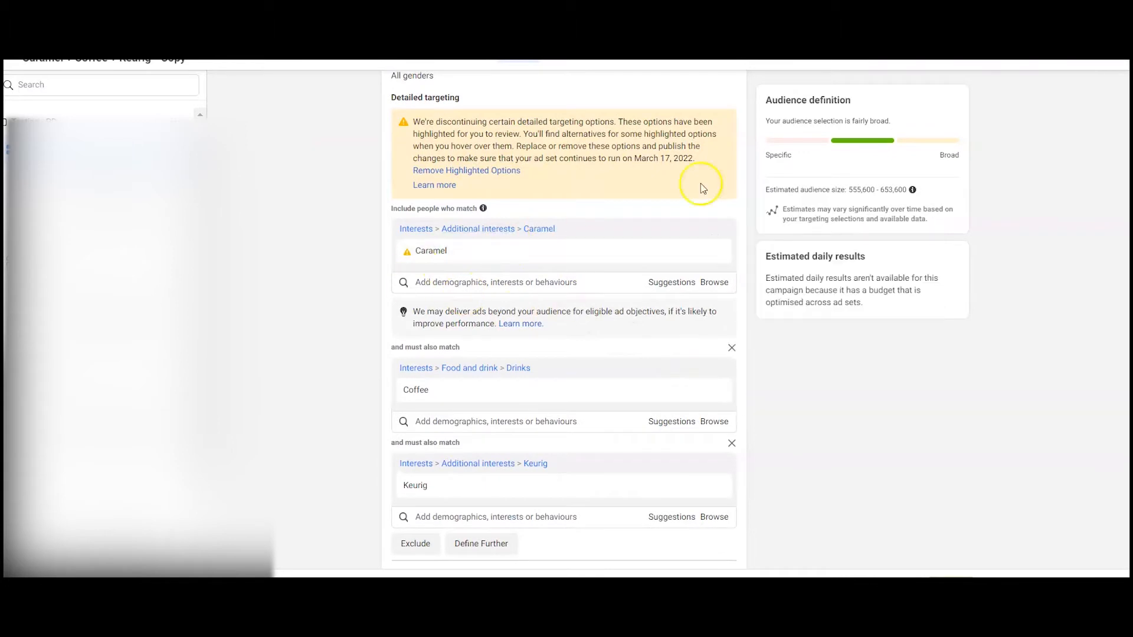
{"action": "scroll", "coordinate": [563, 319], "scroll_direction": "up", "scroll_amount": 1}
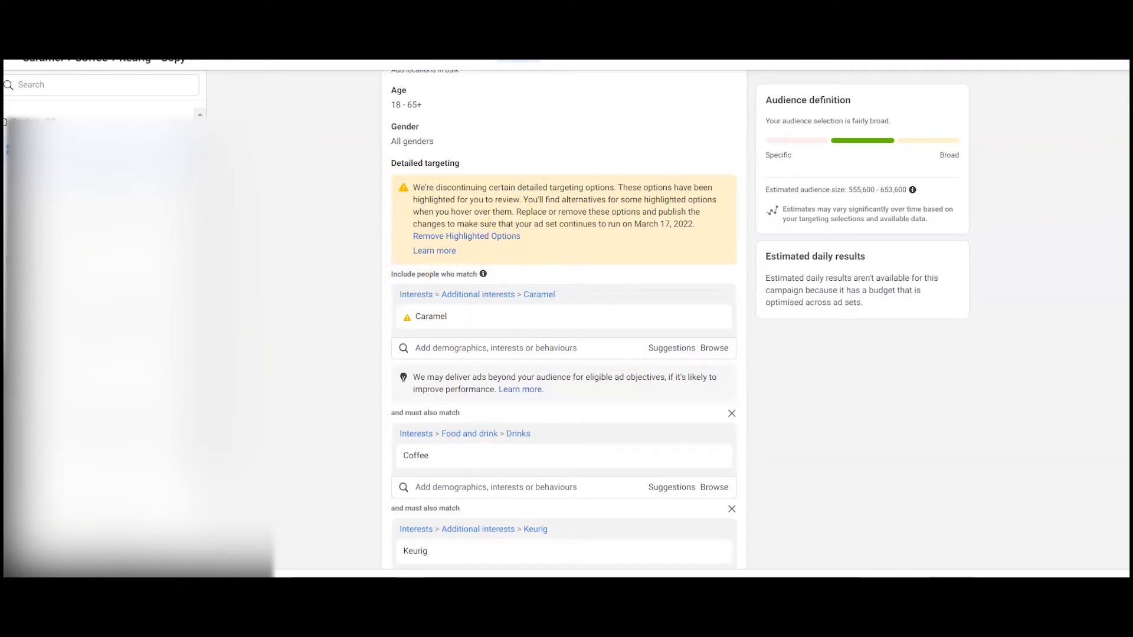
{"action": "scroll", "coordinate": [563, 324], "scroll_direction": "down", "scroll_amount": 5}
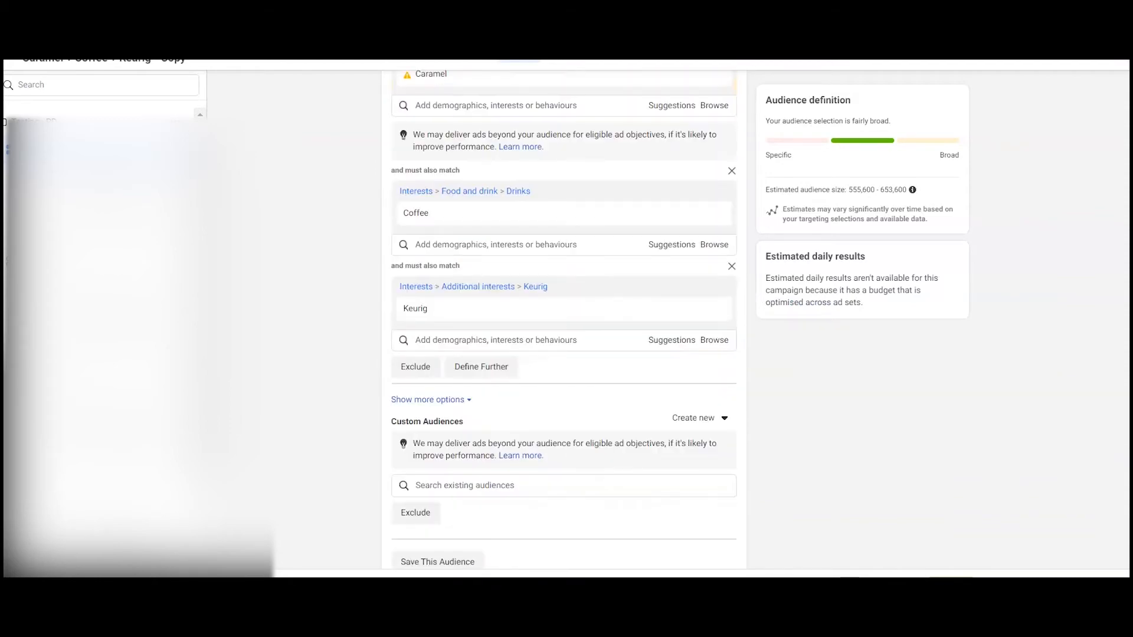
{"action": "scroll", "coordinate": [563, 320], "scroll_direction": "down", "scroll_amount": 7}
{"action": "scroll", "coordinate": [563, 320], "scroll_direction": "up", "scroll_amount": 20}
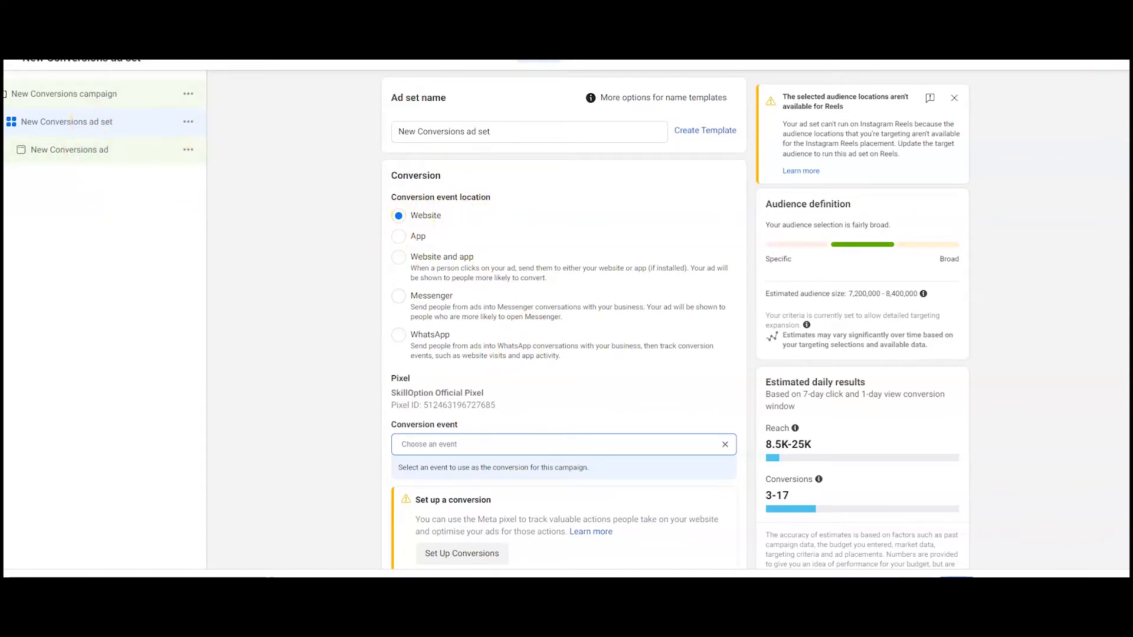
Step: Set the new ad set's conversion event to Purchase
{"action": "scroll", "coordinate": [563, 318], "scroll_direction": "down", "scroll_amount": 3}
{"action": "left_click", "coordinate": [421, 288]}
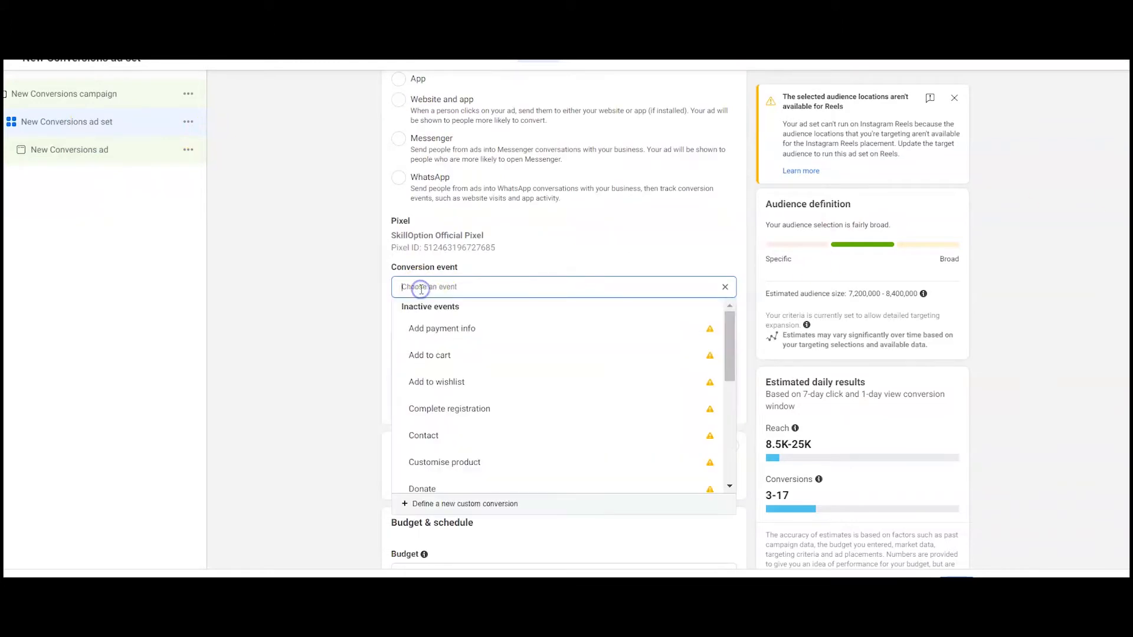
{"action": "type", "text": "p"}
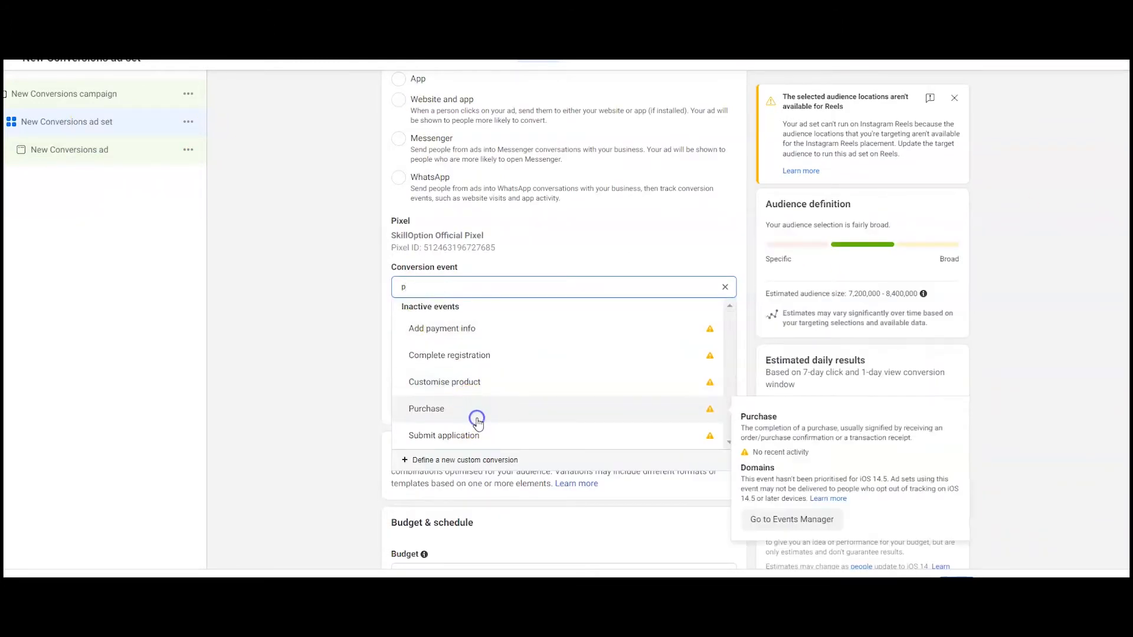
{"action": "left_click", "coordinate": [478, 424]}
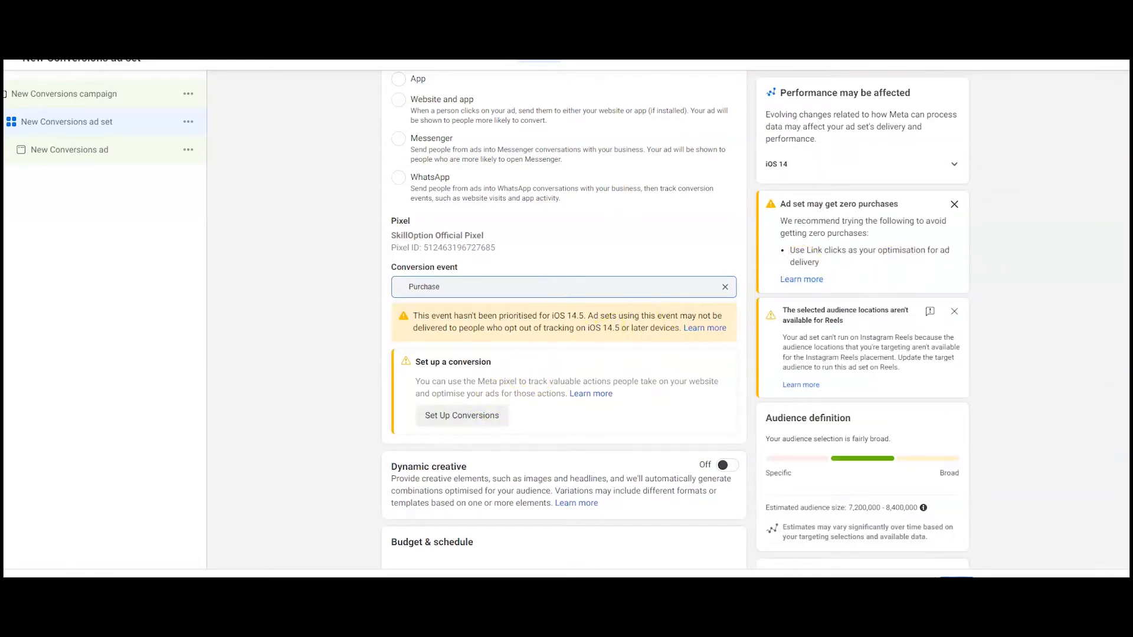
Step: Open the new ad set's audience settings for editing
{"action": "scroll", "coordinate": [565, 319], "scroll_direction": "down", "scroll_amount": 8}
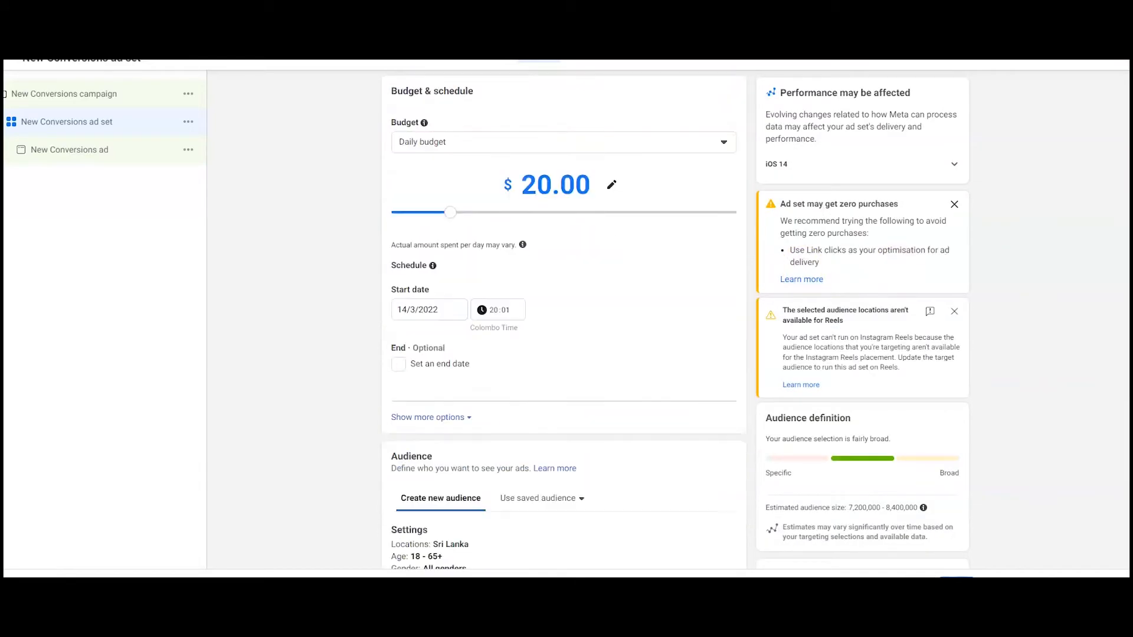
{"action": "scroll", "coordinate": [423, 193], "scroll_direction": "up", "scroll_amount": 1}
{"action": "scroll", "coordinate": [423, 193], "scroll_direction": "down", "scroll_amount": 5}
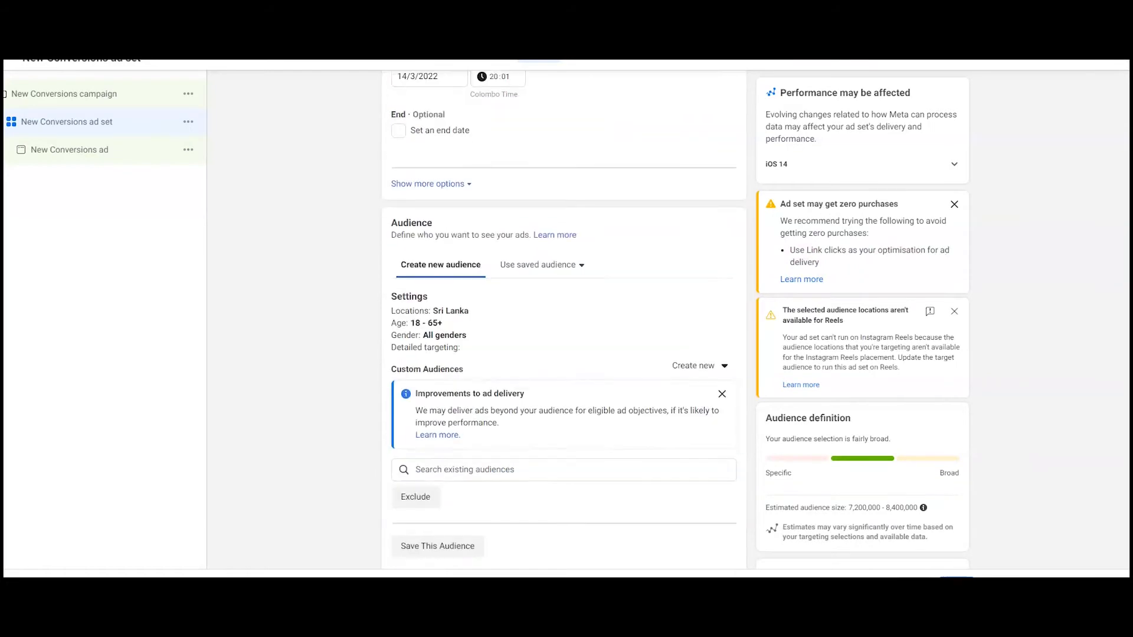
{"action": "scroll", "coordinate": [423, 194], "scroll_direction": "up", "scroll_amount": 3}
{"action": "scroll", "coordinate": [583, 261], "scroll_direction": "down", "scroll_amount": 4}
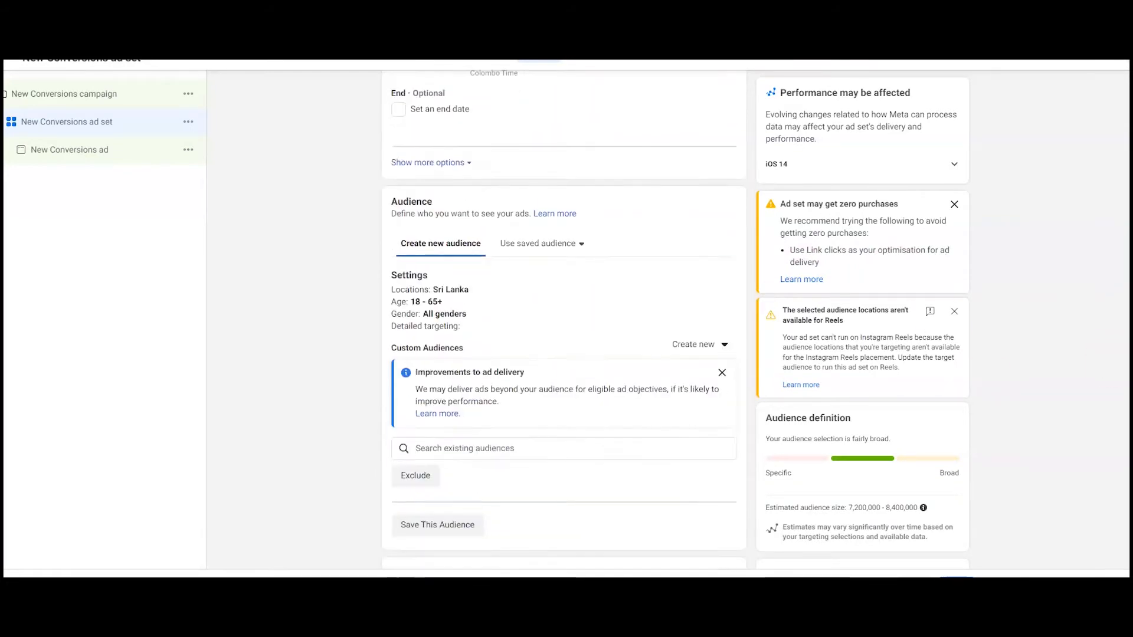
{"action": "left_click", "coordinate": [715, 271]}
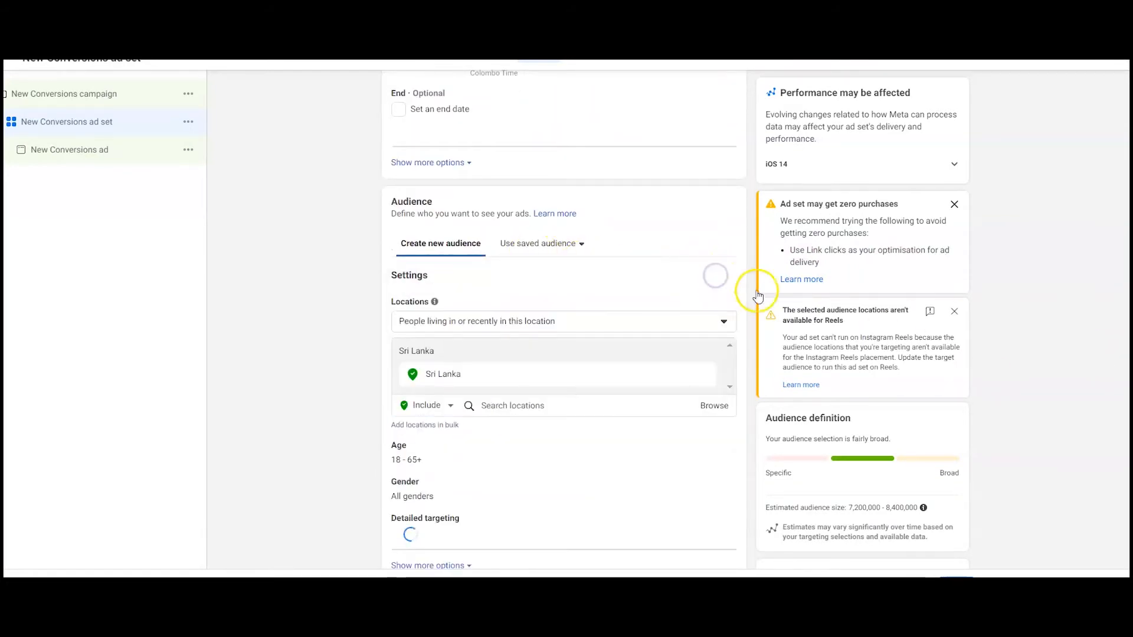
Step: Dismiss the ad delivery and detailed targeting improvement notices in the audience section
{"action": "scroll", "coordinate": [449, 346], "scroll_direction": "down", "scroll_amount": 8}
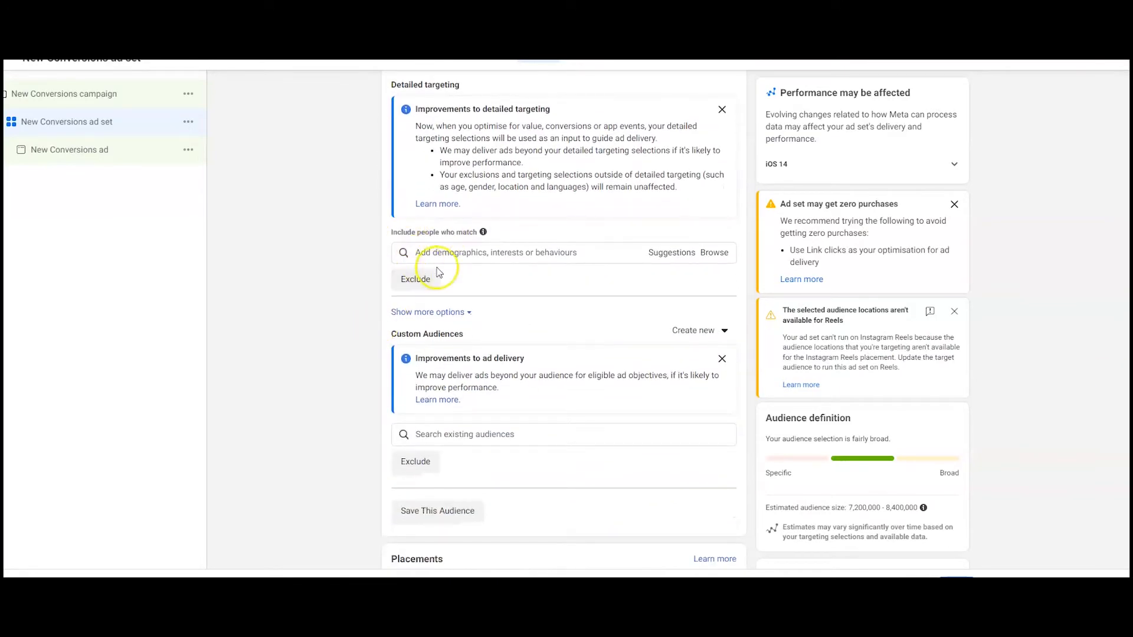
{"action": "left_click", "coordinate": [722, 358]}
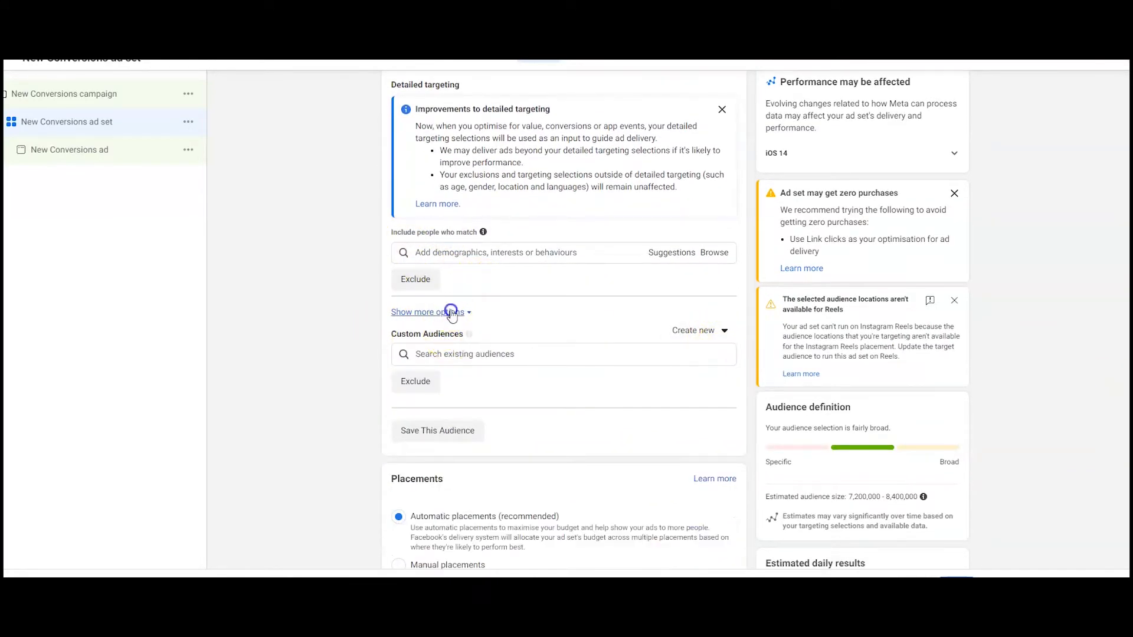
{"action": "scroll", "coordinate": [450, 311], "scroll_direction": "down", "scroll_amount": 4}
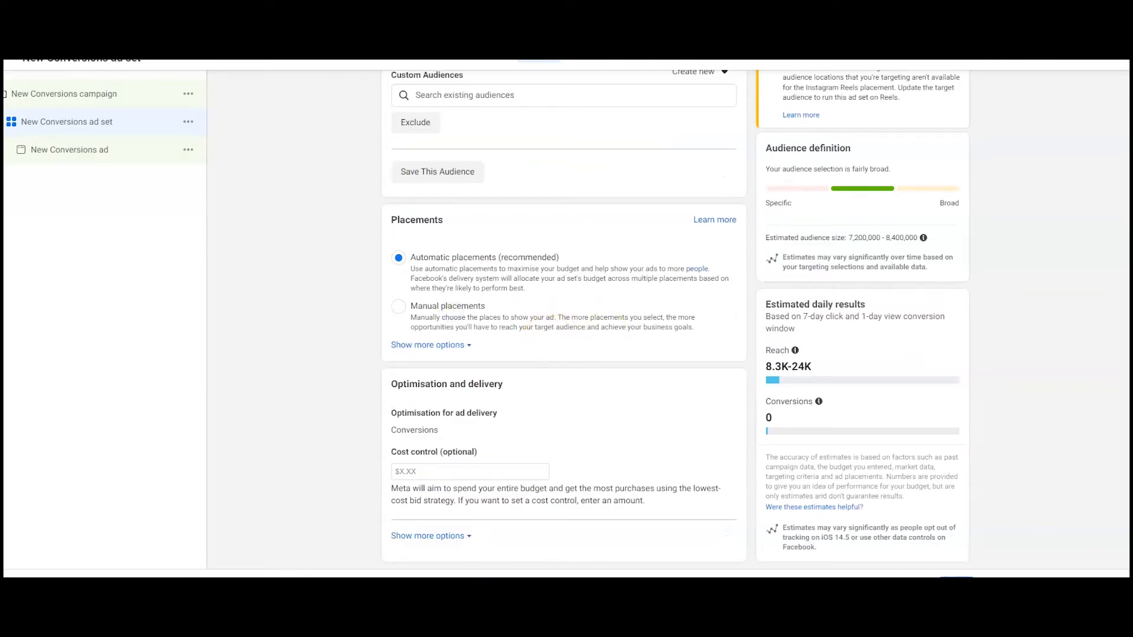
{"action": "scroll", "coordinate": [465, 409], "scroll_direction": "up", "scroll_amount": 5}
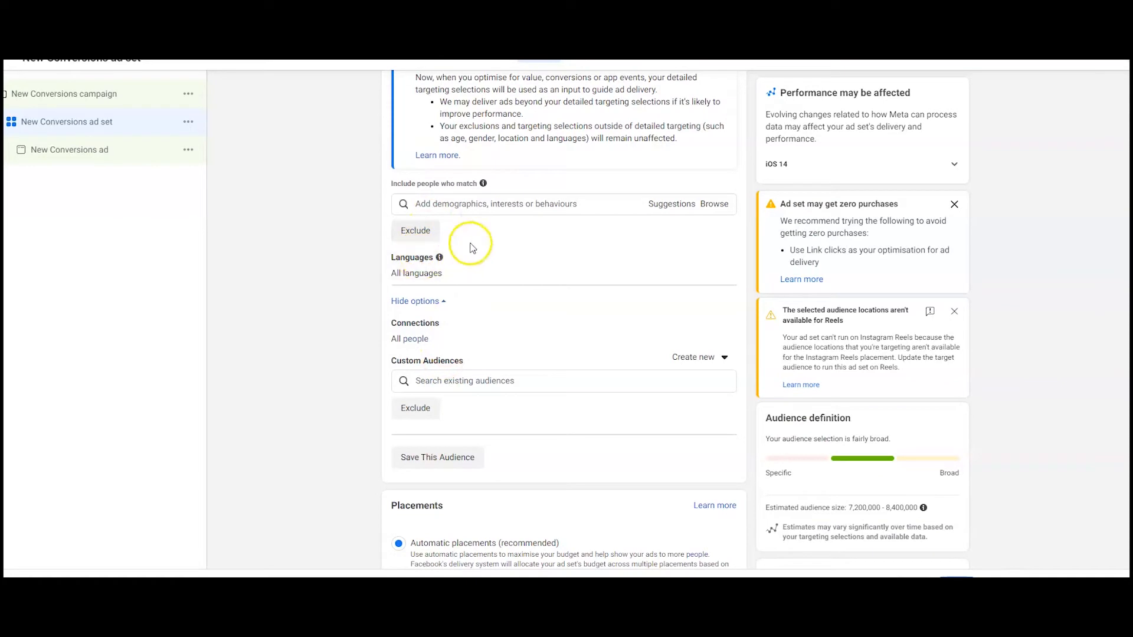
{"action": "left_click", "coordinate": [471, 204]}
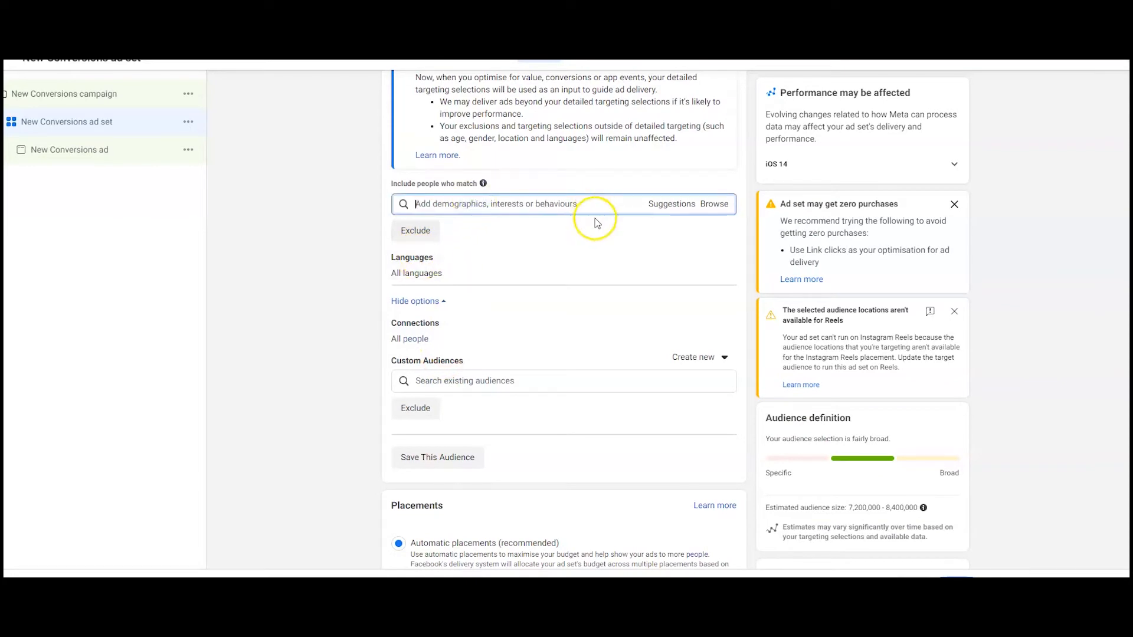
{"action": "scroll", "coordinate": [563, 157], "scroll_direction": "up", "scroll_amount": 3}
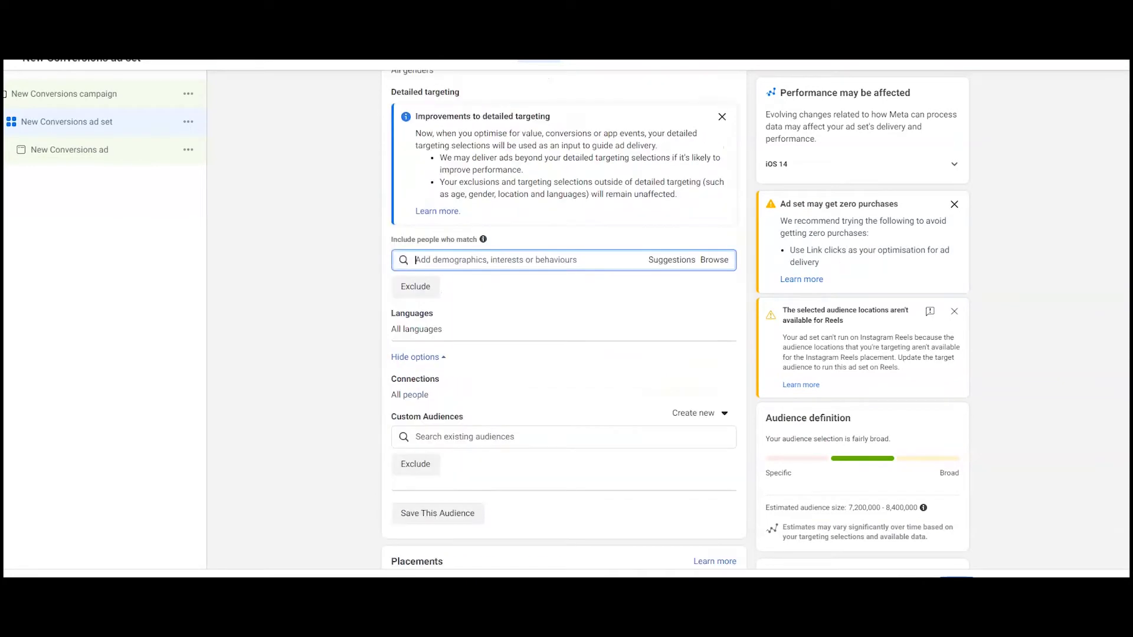
{"action": "left_click", "coordinate": [722, 222]}
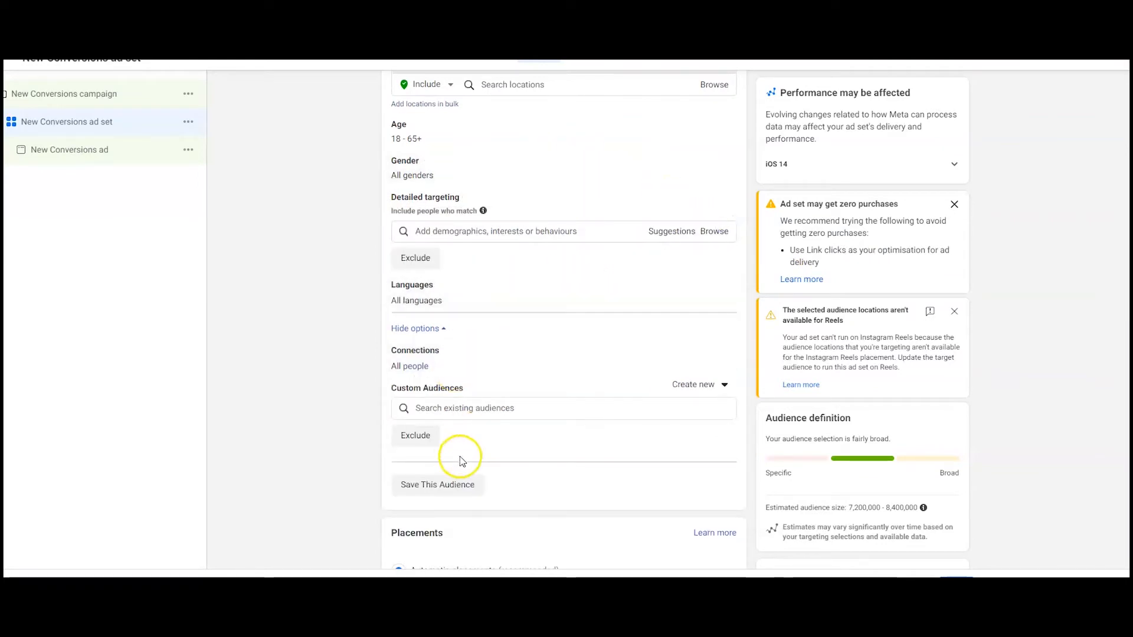
Step: Search the detailed targeting for fashion interests, examine the suggested options, then clear the search text
{"action": "scroll", "coordinate": [459, 456], "scroll_direction": "up", "scroll_amount": 1}
{"action": "scroll", "coordinate": [562, 319], "scroll_direction": "up", "scroll_amount": 1}
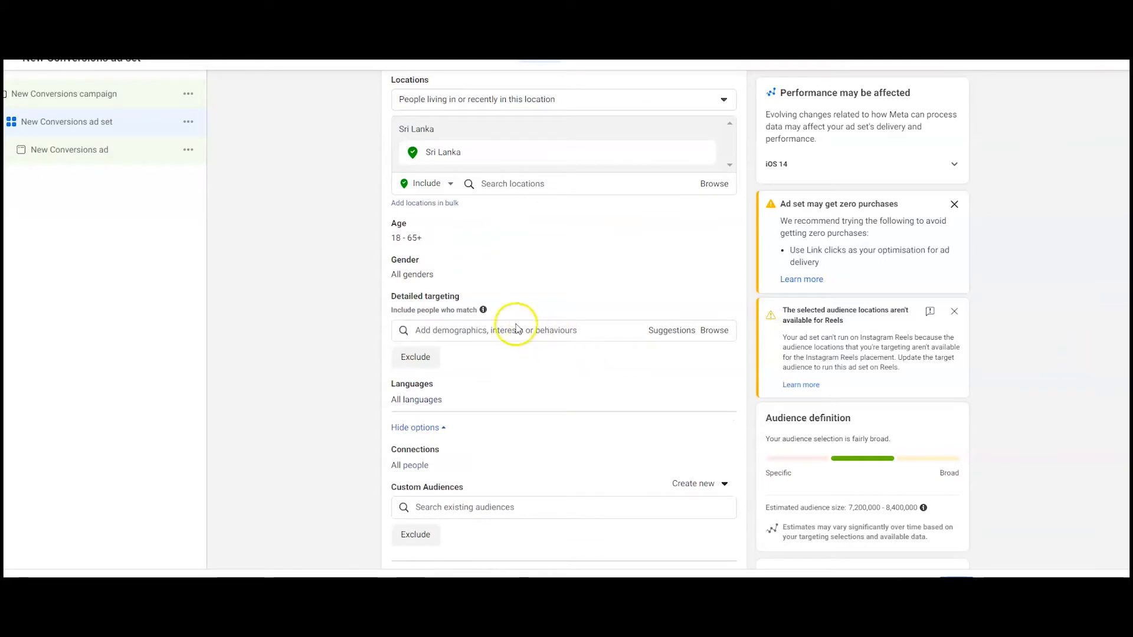
{"action": "left_click", "coordinate": [469, 330]}
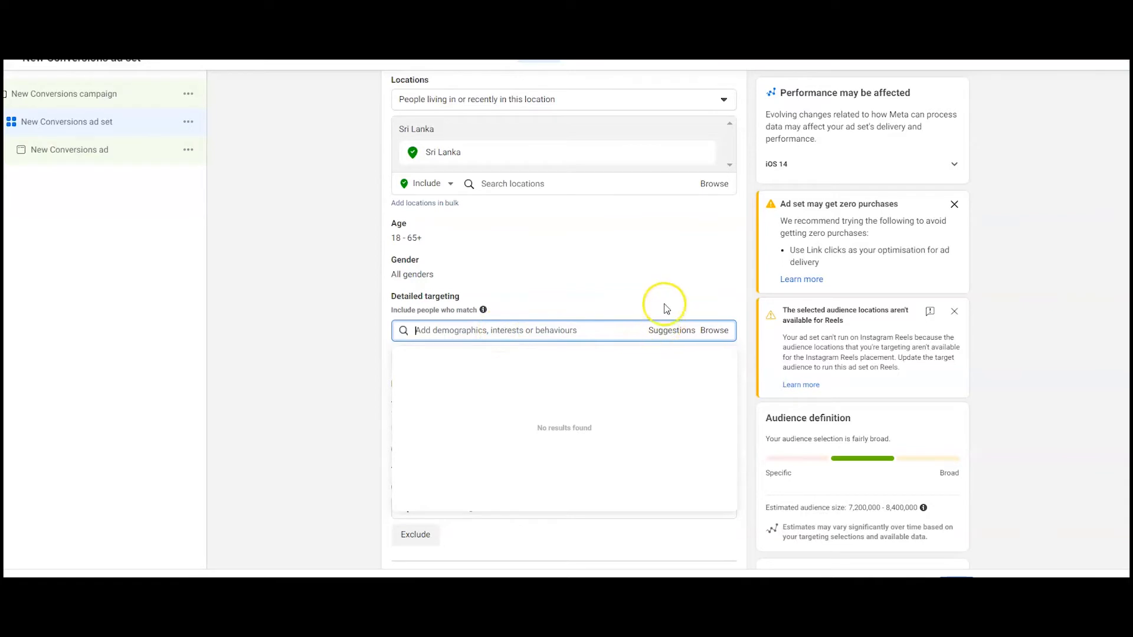
{"action": "mouse_move", "coordinate": [469, 298]}
{"action": "type", "text": "fas"}
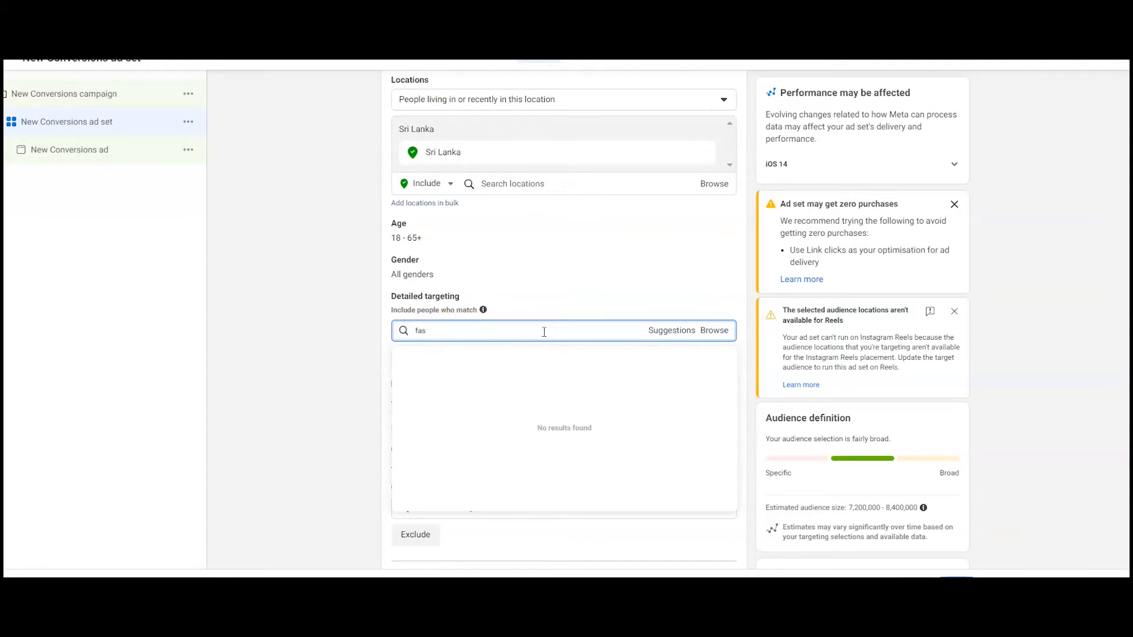
{"action": "type", "text": "hion"}
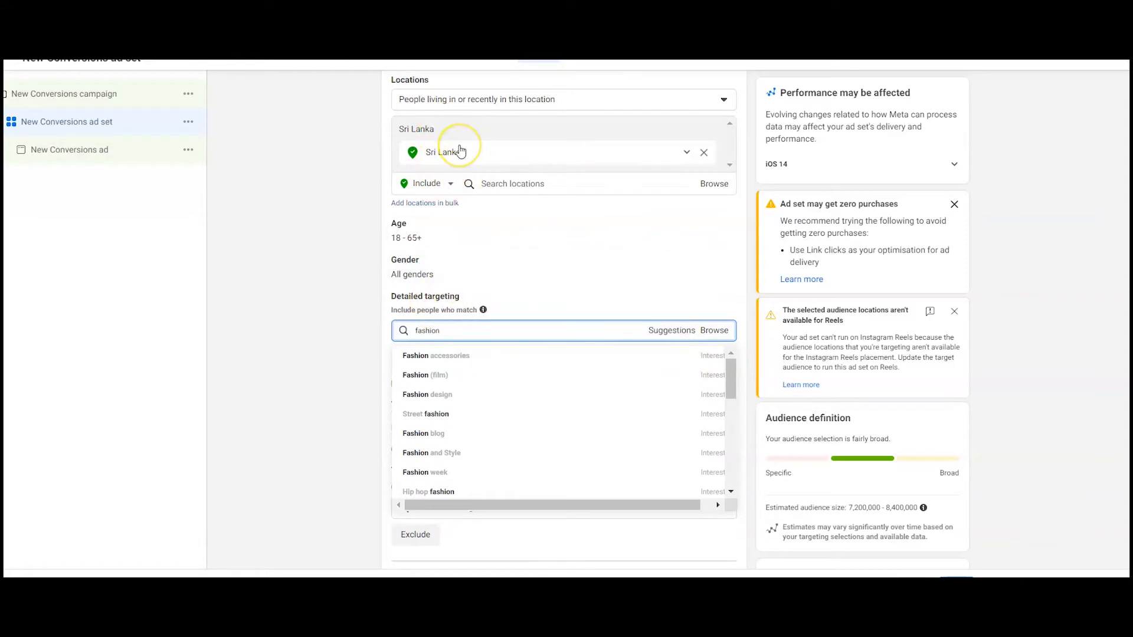
{"action": "mouse_move", "coordinate": [475, 360]}
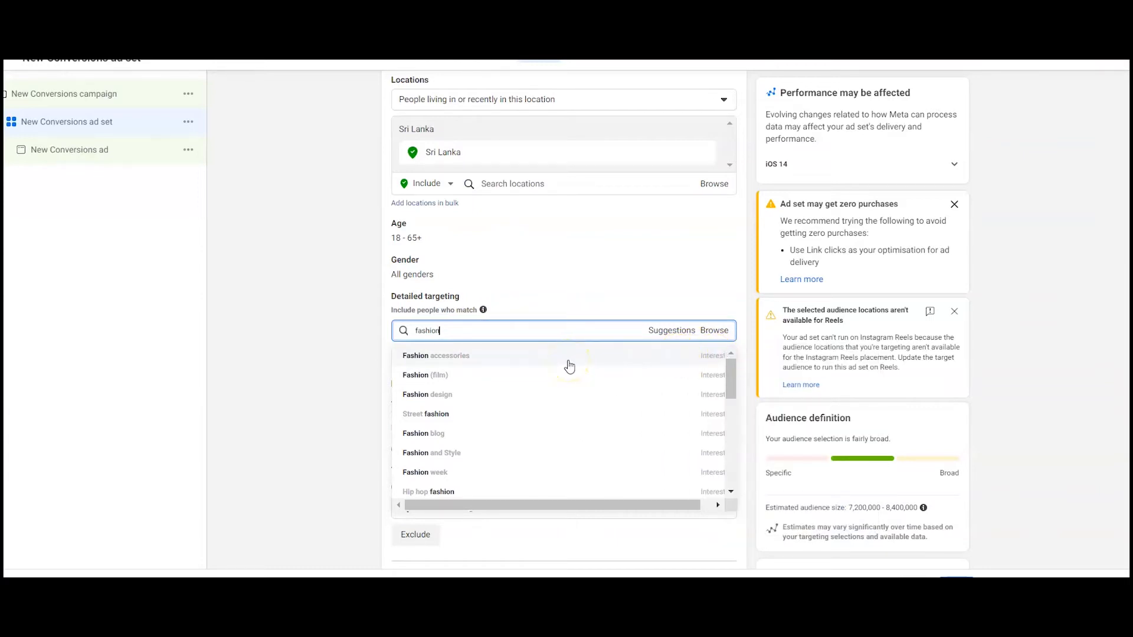
{"action": "mouse_move", "coordinate": [552, 380]}
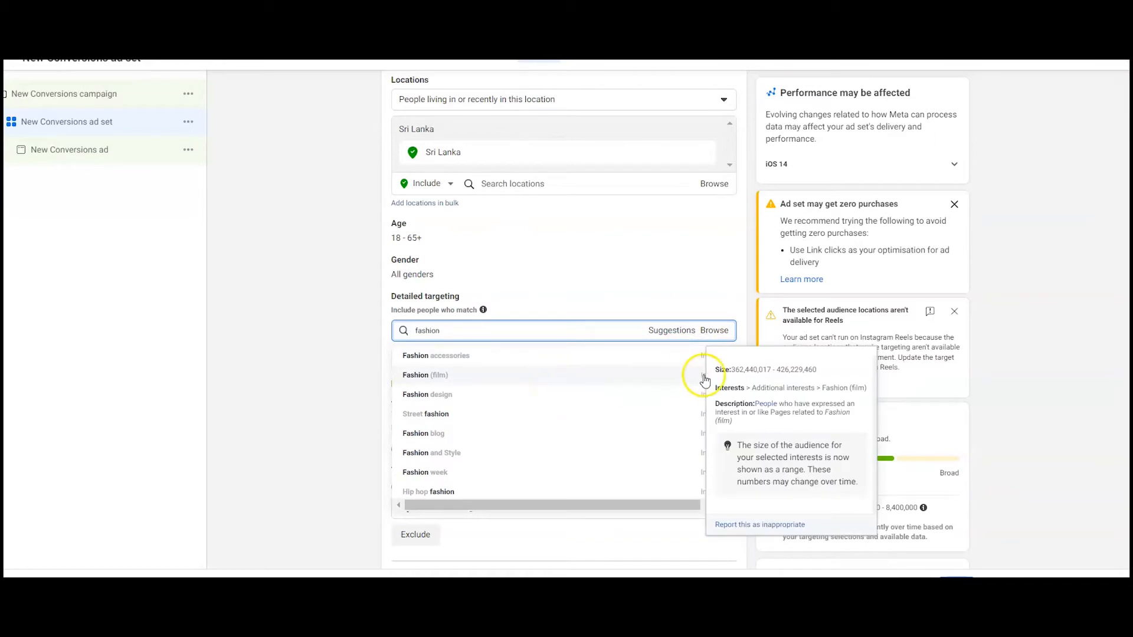
{"action": "left_click", "coordinate": [425, 383]}
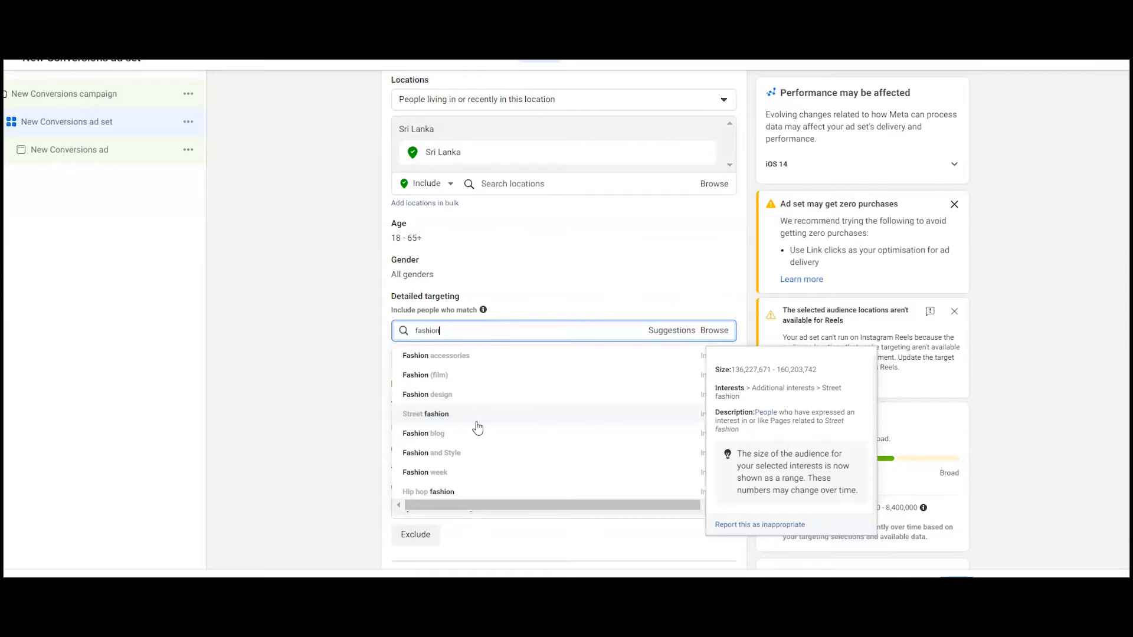
{"action": "left_click", "coordinate": [493, 359]}
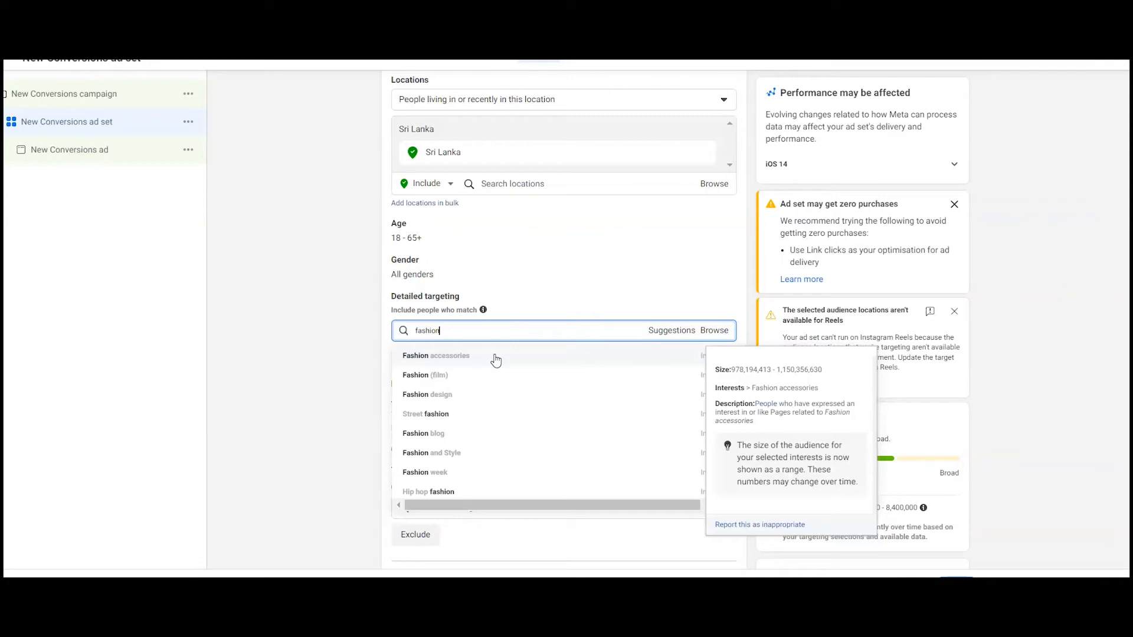
{"action": "left_click", "coordinate": [474, 362]}
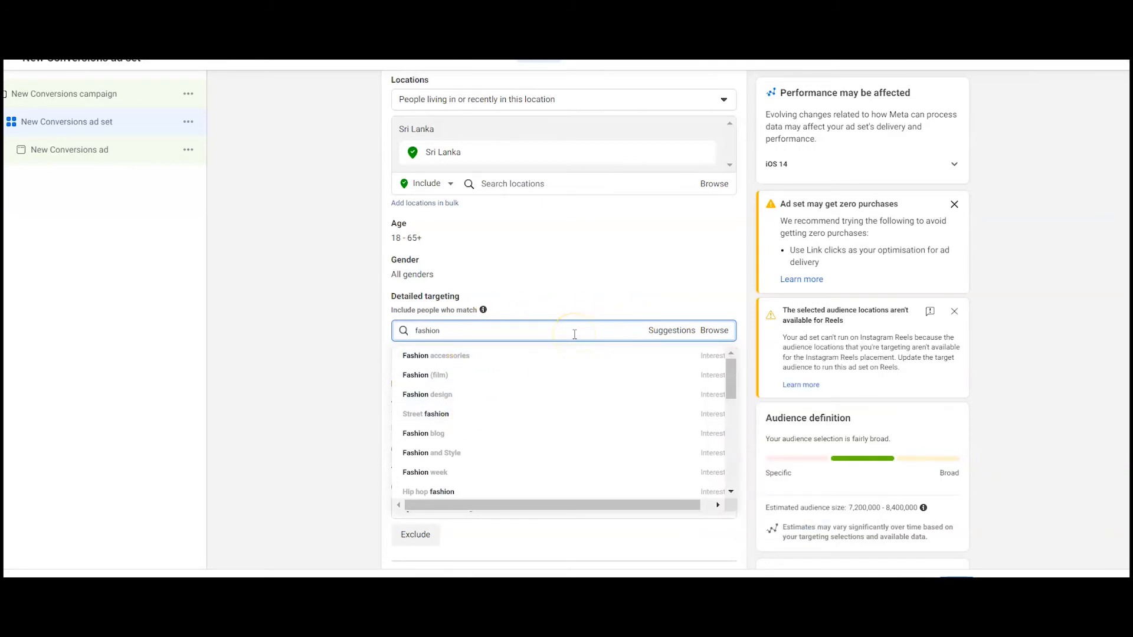
{"action": "key", "text": "BackSpace"}
{"action": "key", "text": "BackSpace"}
{"action": "key", "text": "BackSpace"}
{"action": "key", "text": "BackSpace"}
{"action": "key", "text": "BackSpace"}
{"action": "key", "text": "BackSpace"}
{"action": "key", "text": "BackSpace"}
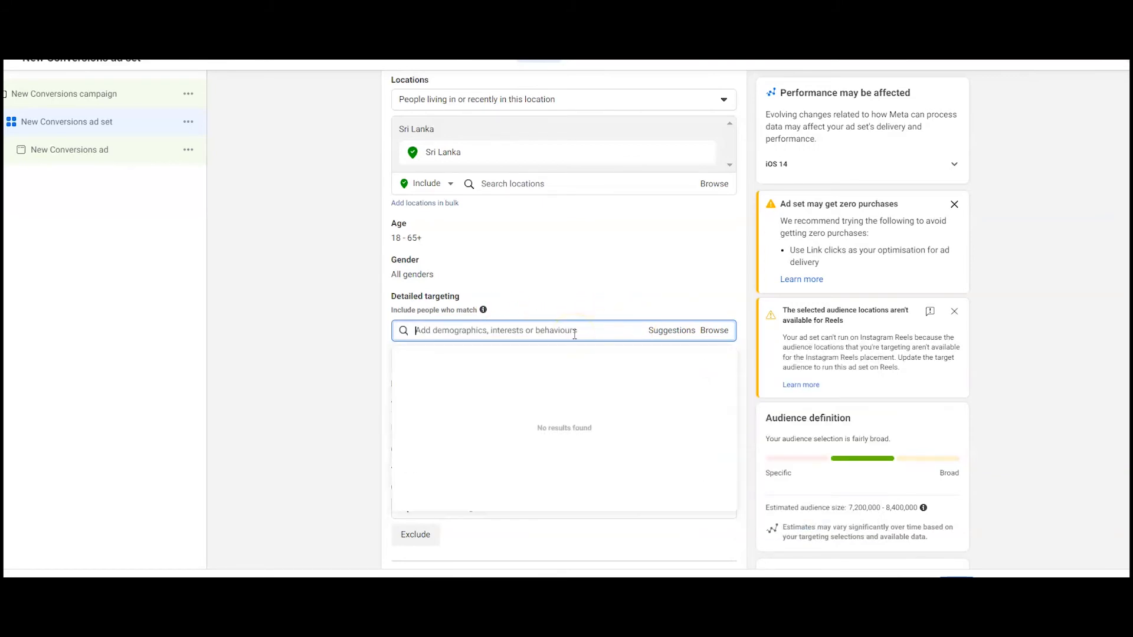
Step: Browse the detailed targeting Demographics categories, expanding Education, Financial income, Life events, Parents and Relationship status
{"action": "left_click", "coordinate": [710, 331]}
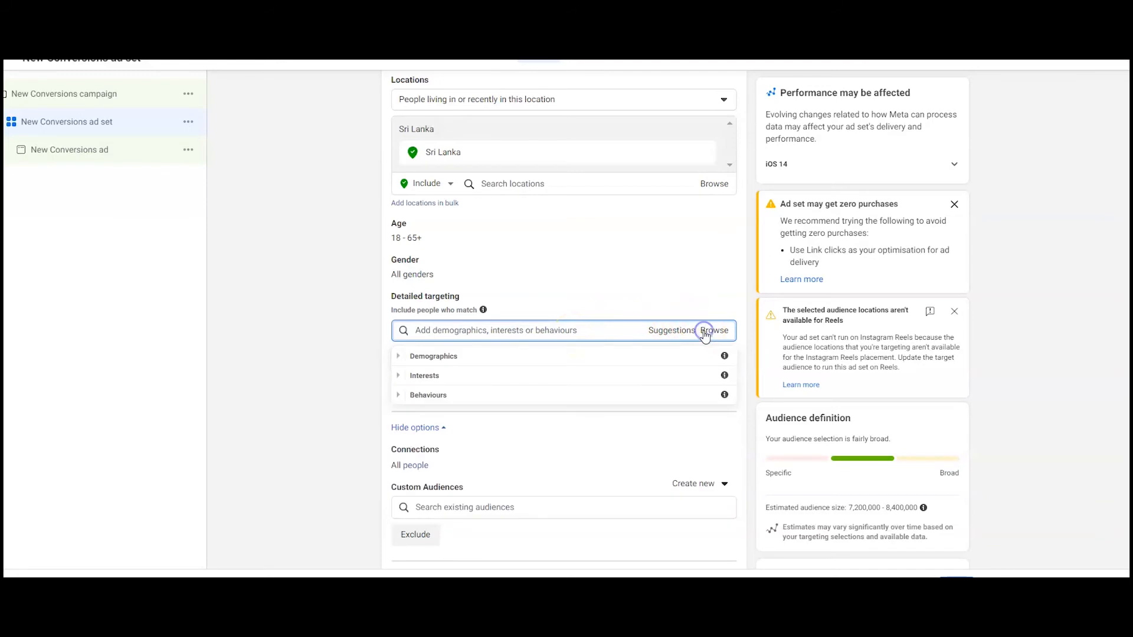
{"action": "left_click", "coordinate": [582, 356]}
{"action": "left_click", "coordinate": [506, 382]}
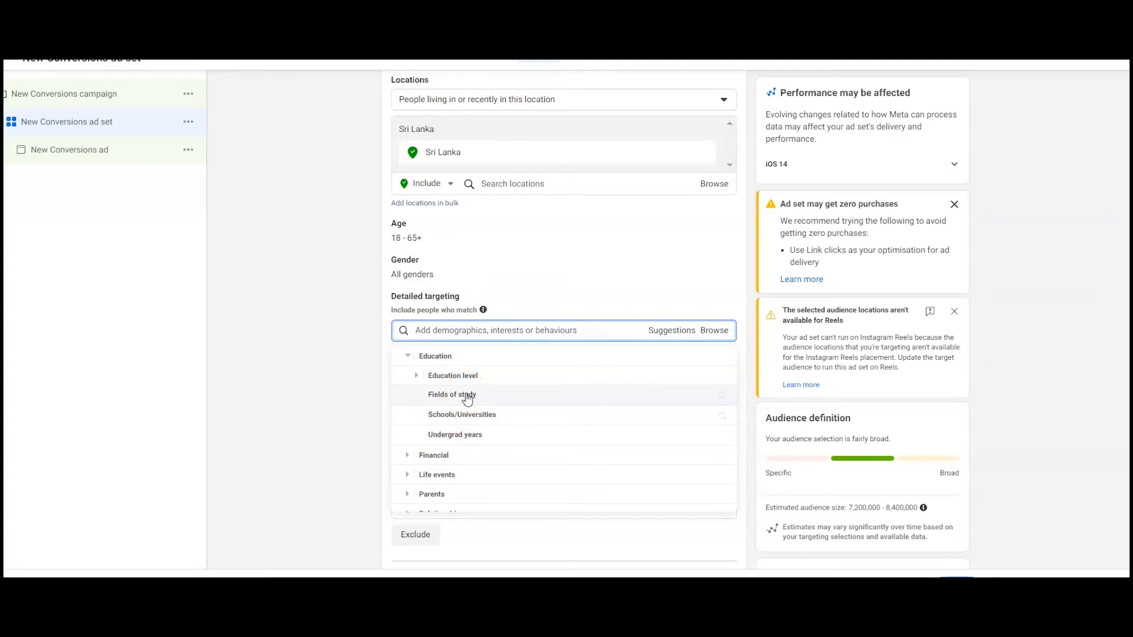
{"action": "left_click", "coordinate": [493, 381]}
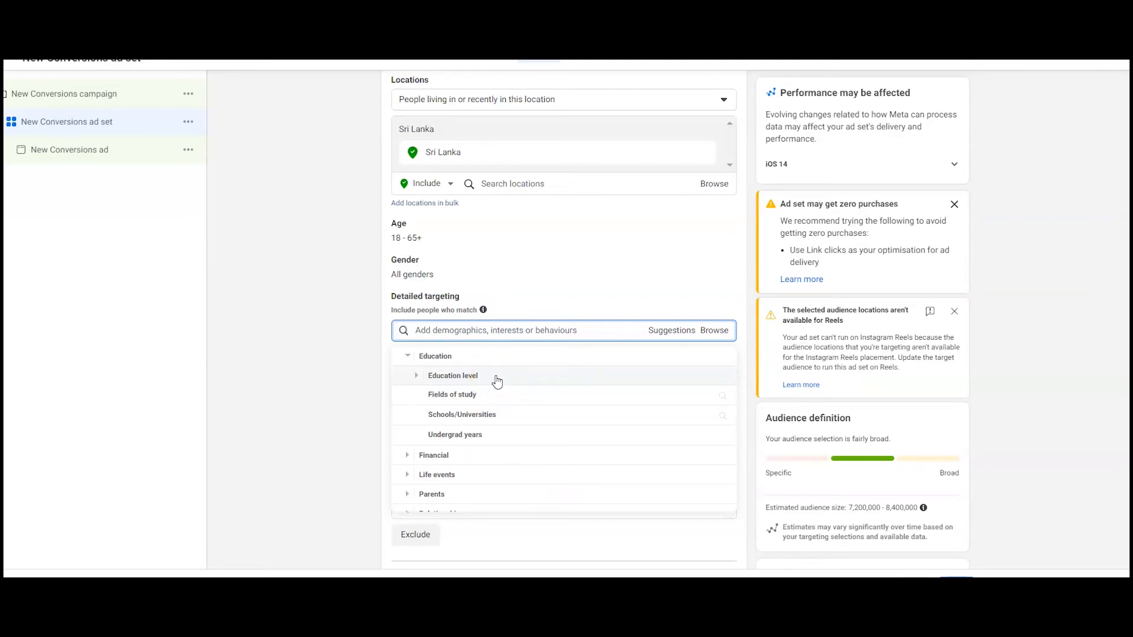
{"action": "left_click", "coordinate": [485, 455]}
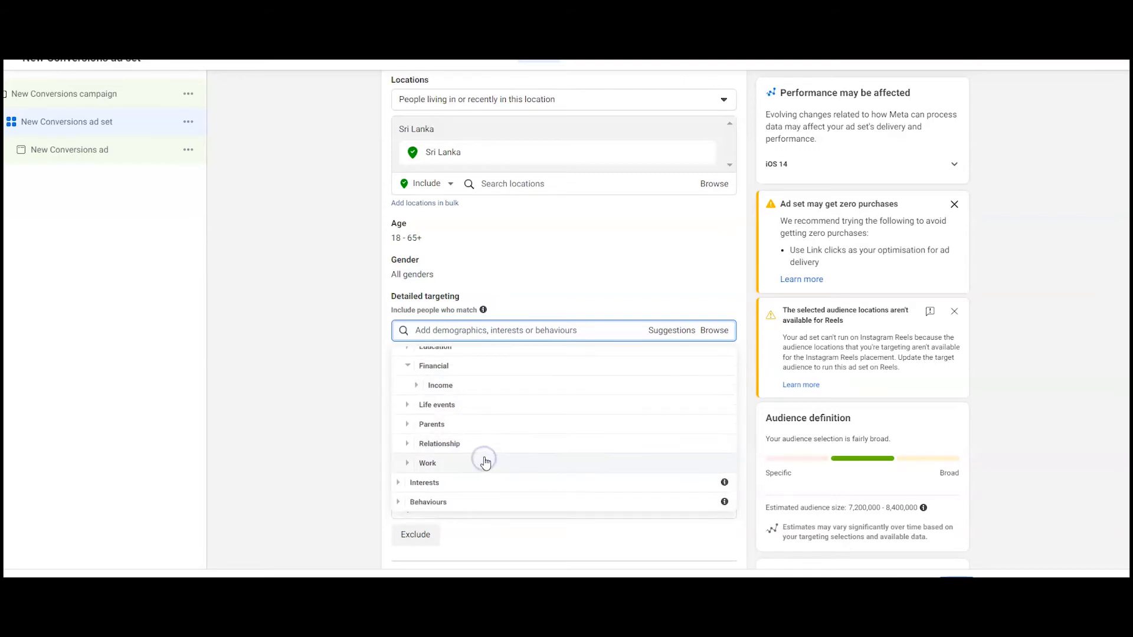
{"action": "left_click", "coordinate": [411, 388]}
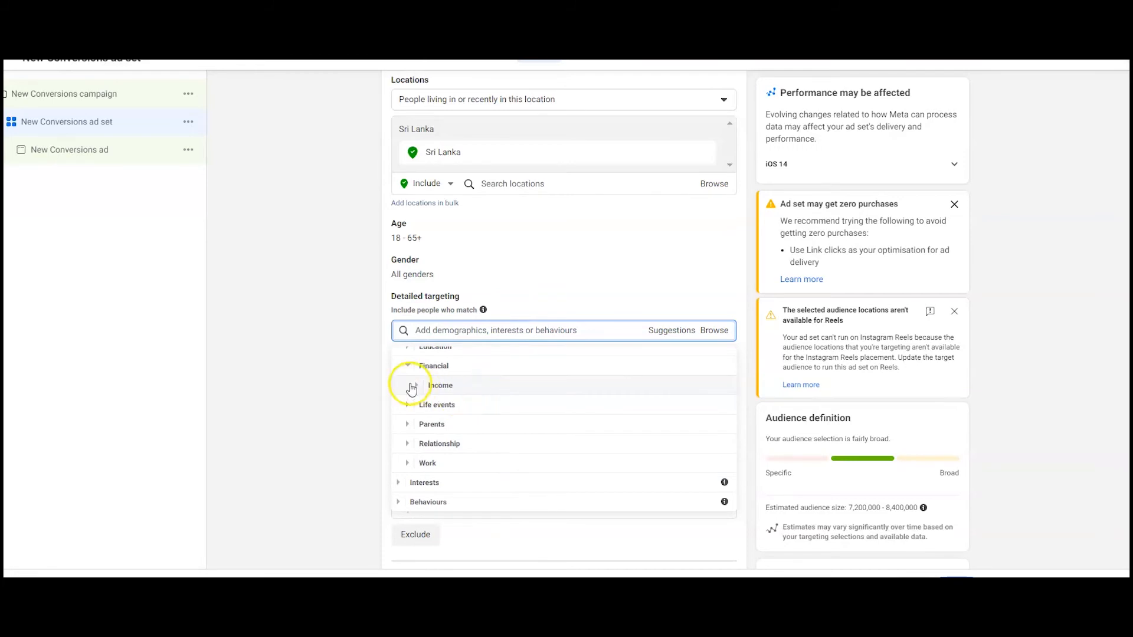
{"action": "left_click", "coordinate": [423, 385]}
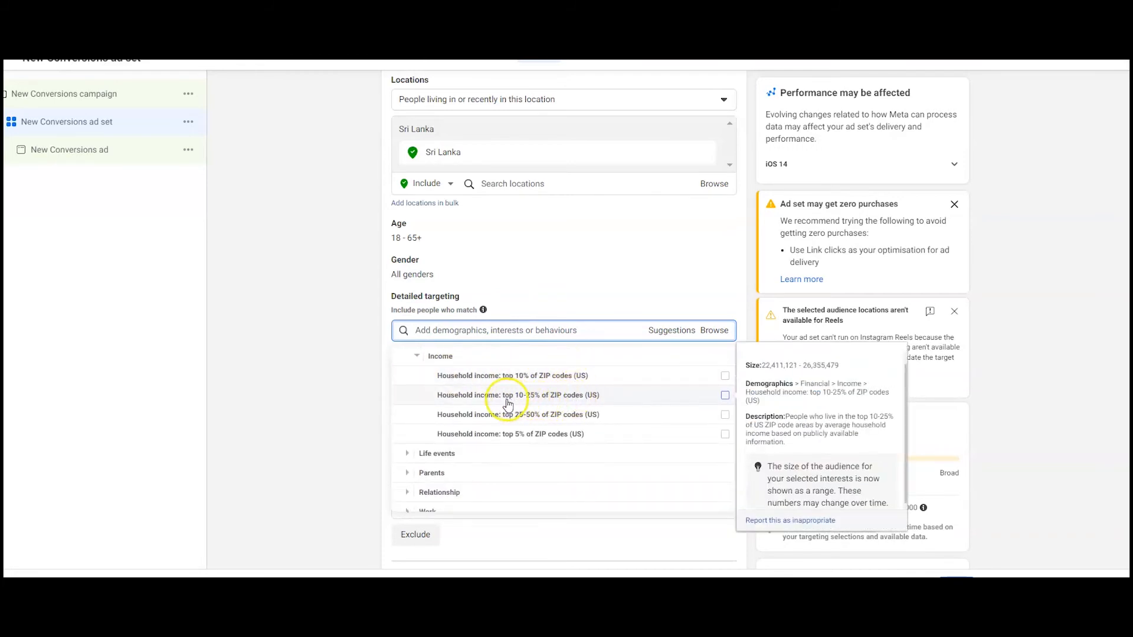
{"action": "left_click", "coordinate": [466, 453]}
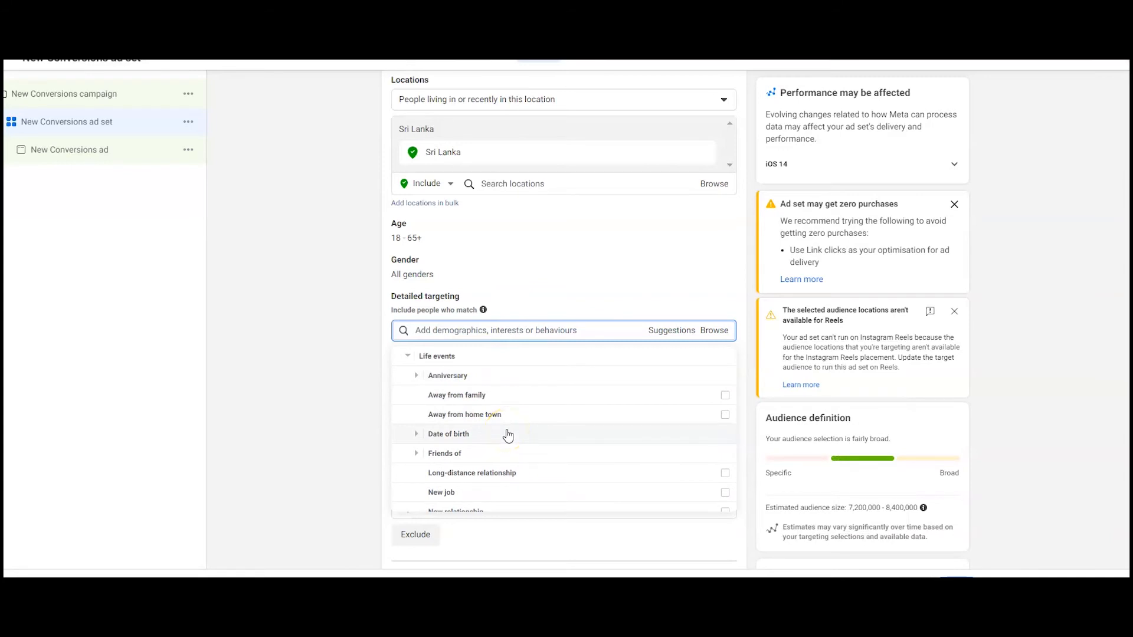
{"action": "scroll", "coordinate": [508, 435], "scroll_direction": "down", "scroll_amount": 3}
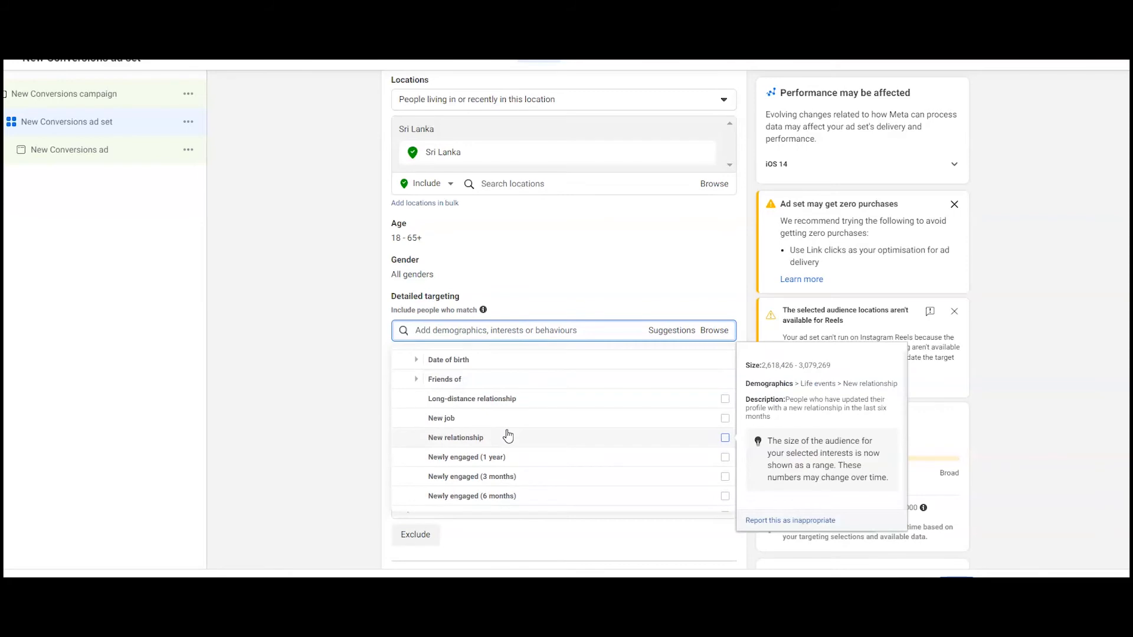
{"action": "scroll", "coordinate": [507, 436], "scroll_direction": "down", "scroll_amount": 4}
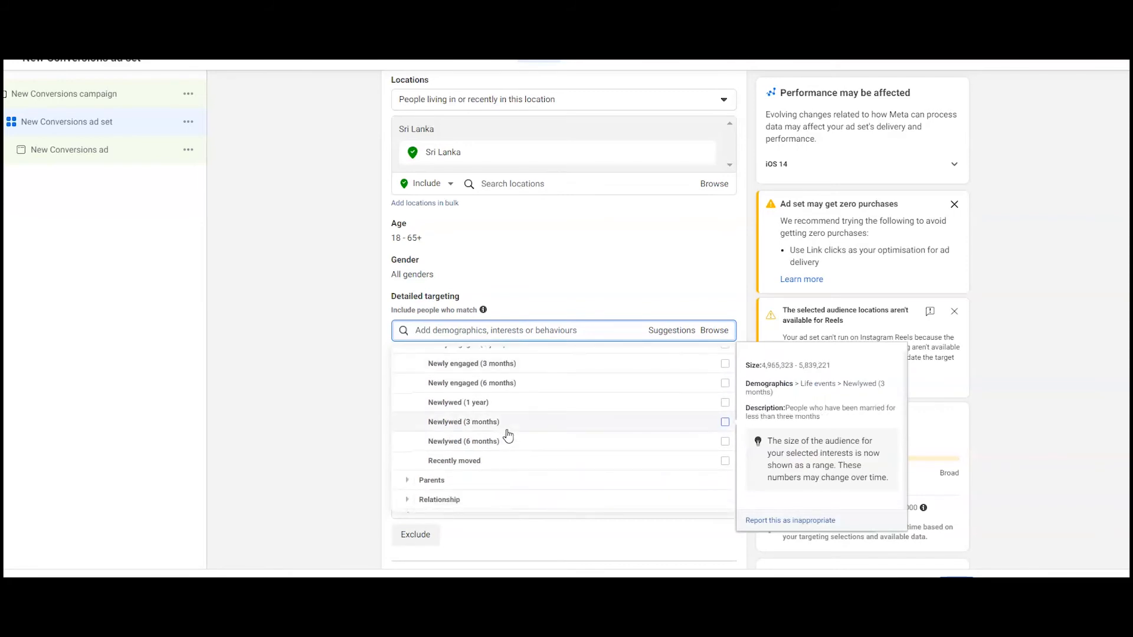
{"action": "scroll", "coordinate": [507, 436], "scroll_direction": "down", "scroll_amount": 2}
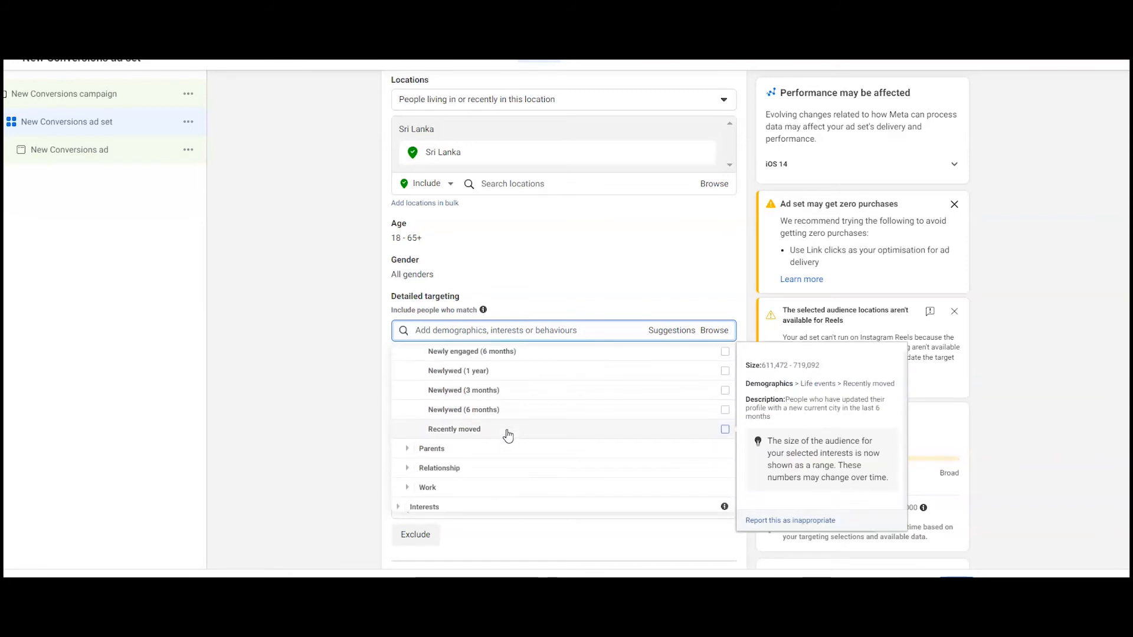
{"action": "scroll", "coordinate": [507, 436], "scroll_direction": "down", "scroll_amount": 1}
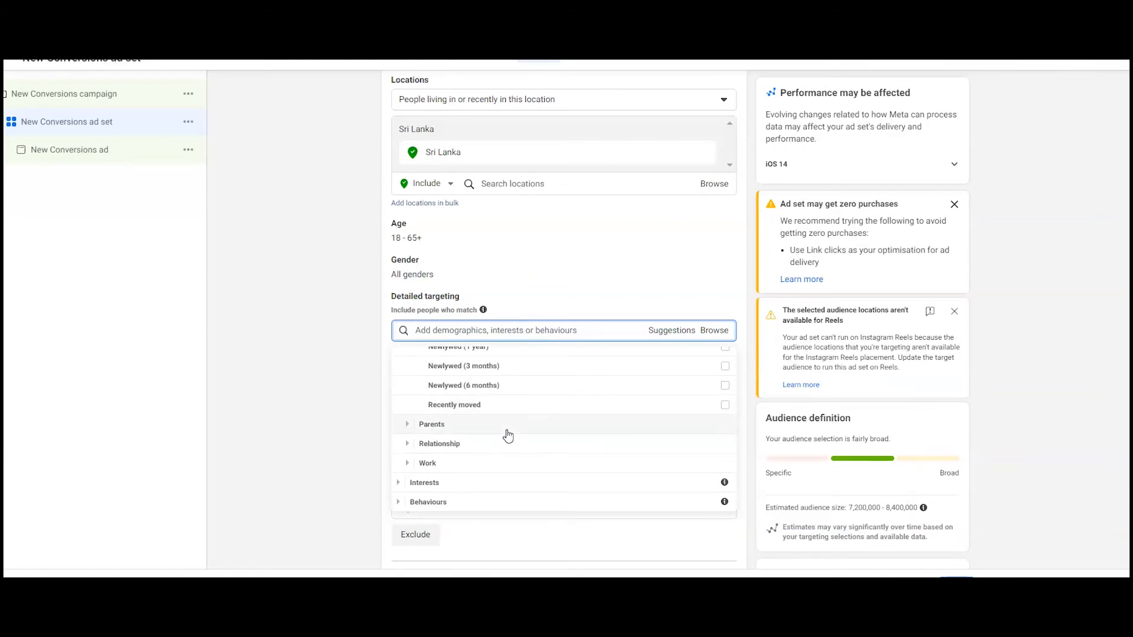
{"action": "left_click", "coordinate": [506, 429]}
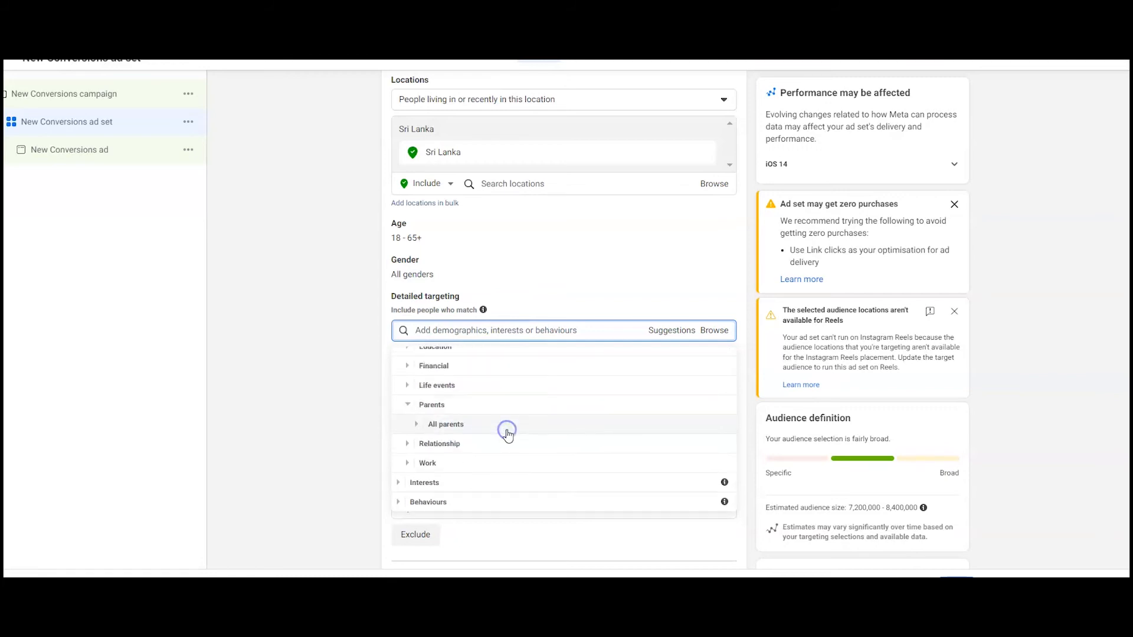
{"action": "left_click", "coordinate": [511, 420]}
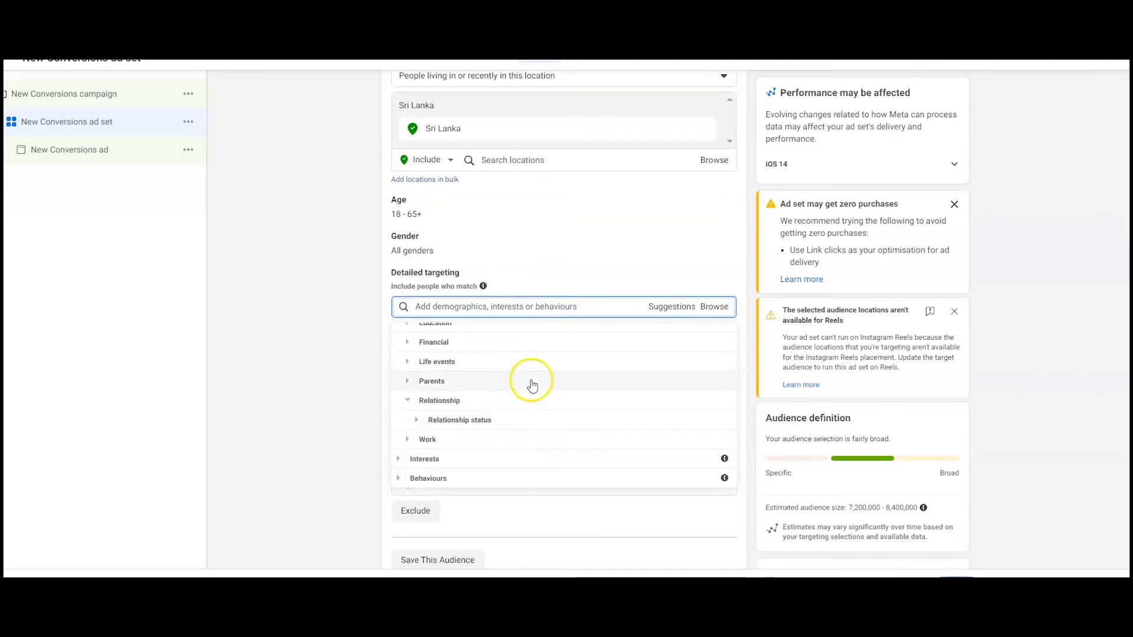
{"action": "left_click", "coordinate": [513, 421]}
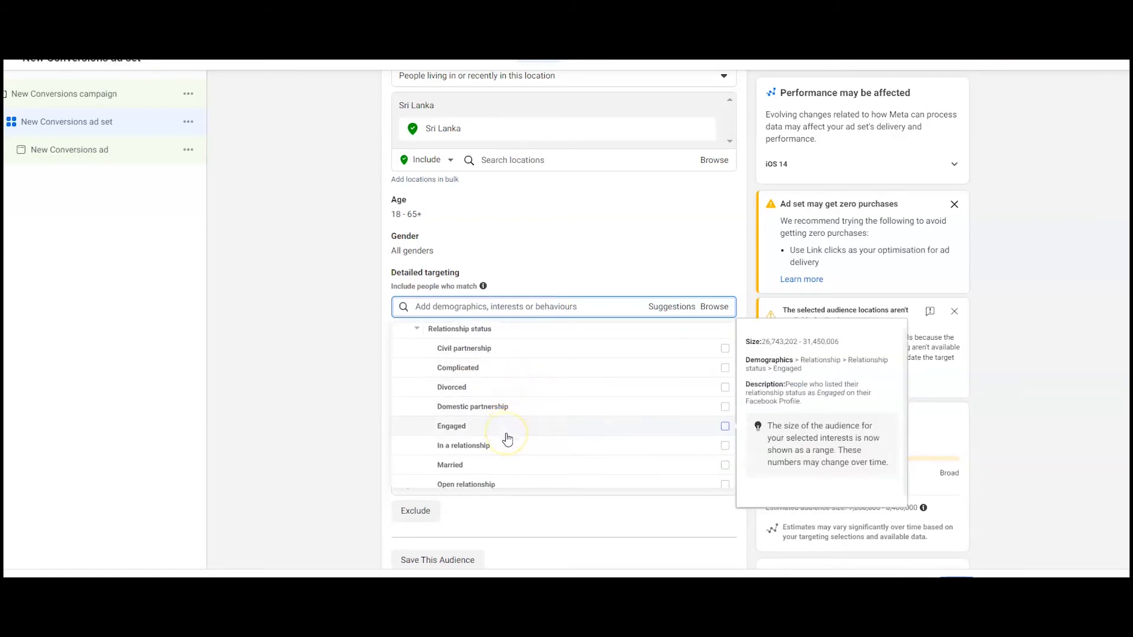
{"action": "scroll", "coordinate": [506, 438], "scroll_direction": "down", "scroll_amount": 1}
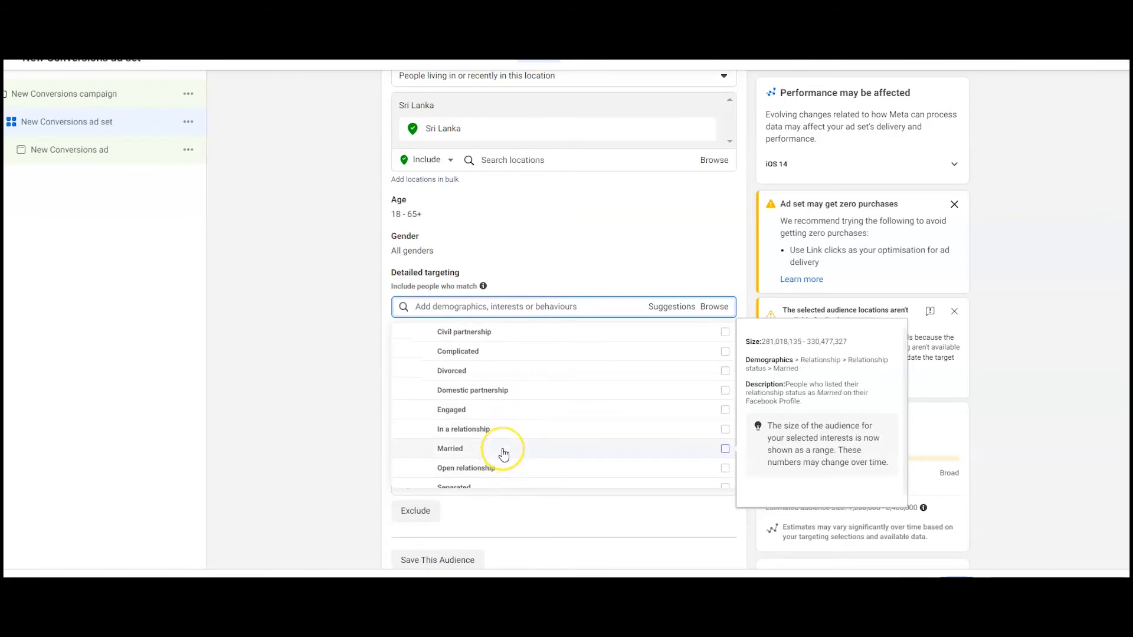
{"action": "scroll", "coordinate": [503, 454], "scroll_direction": "down", "scroll_amount": 3}
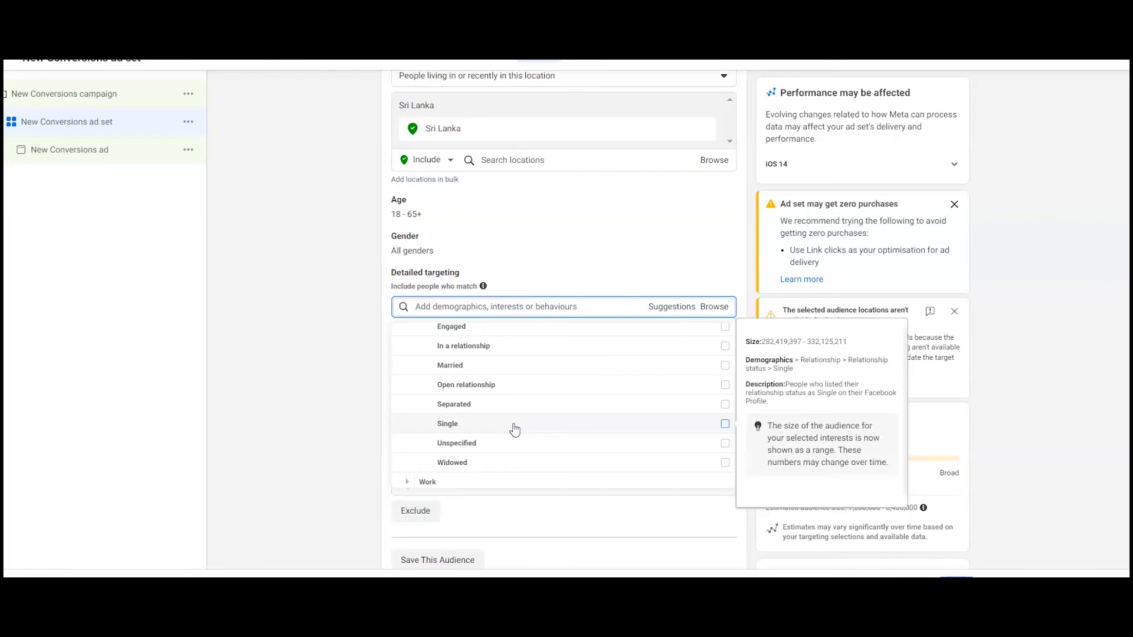
{"action": "scroll", "coordinate": [514, 429], "scroll_direction": "down", "scroll_amount": 1}
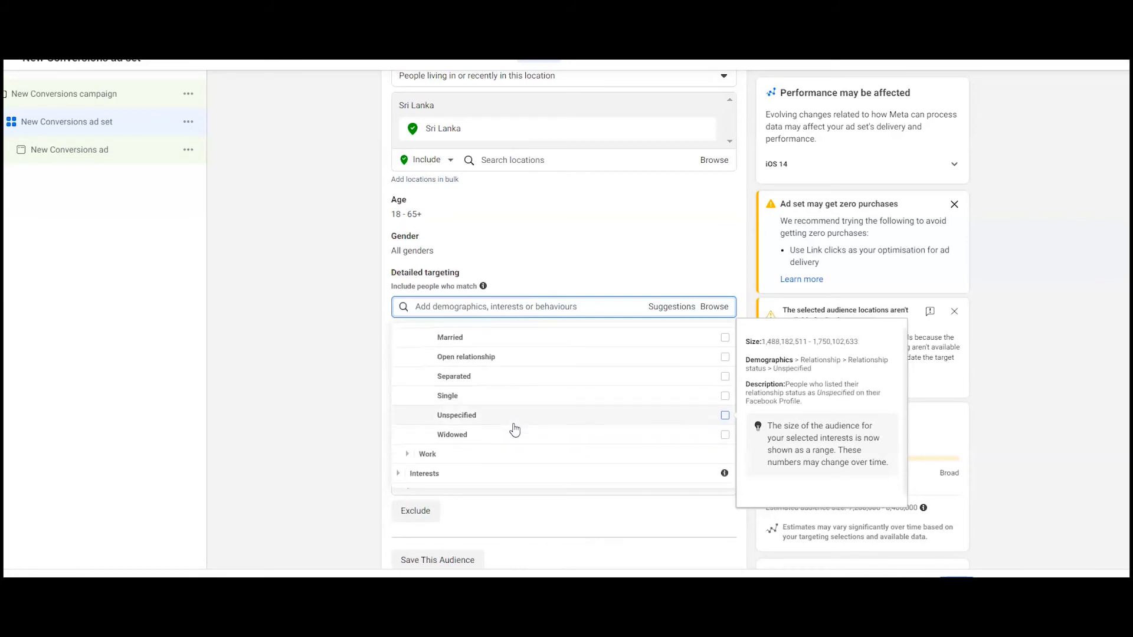
Step: Browse the detailed targeting Interests categories, expanding Food and drink, Drinks and Food
{"action": "left_click", "coordinate": [492, 473]}
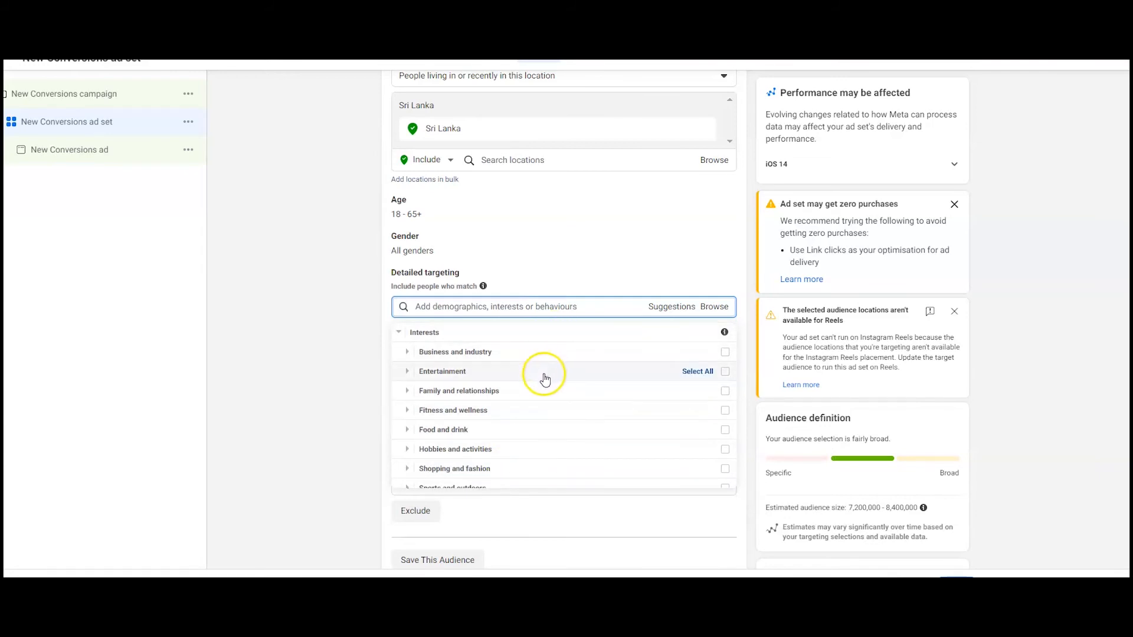
{"action": "left_click", "coordinate": [537, 430]}
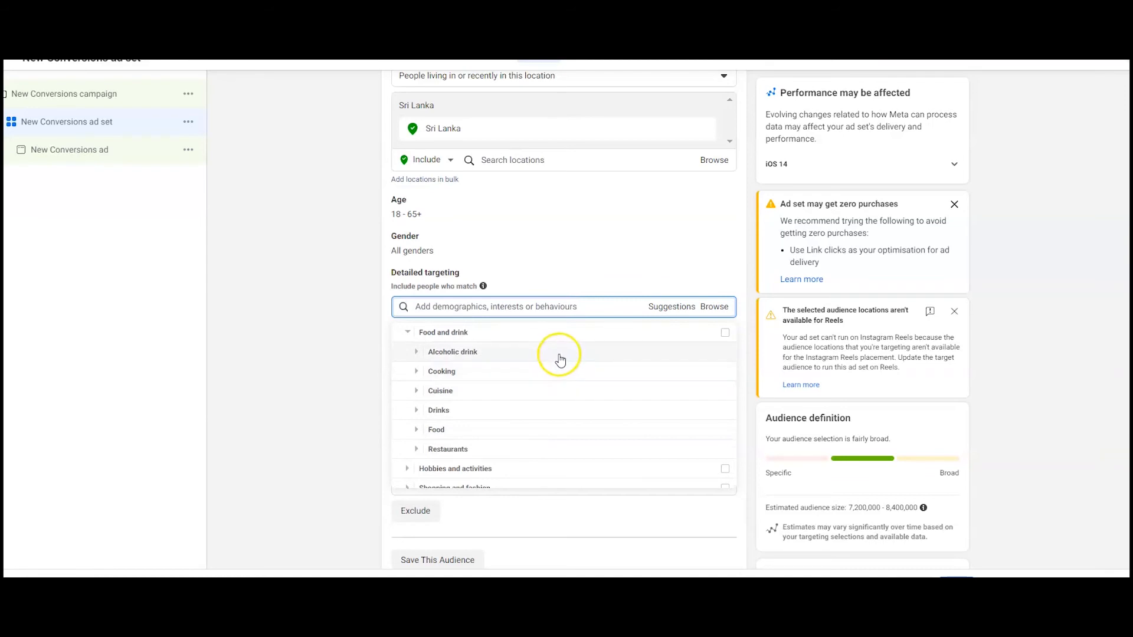
{"action": "left_click", "coordinate": [543, 411]}
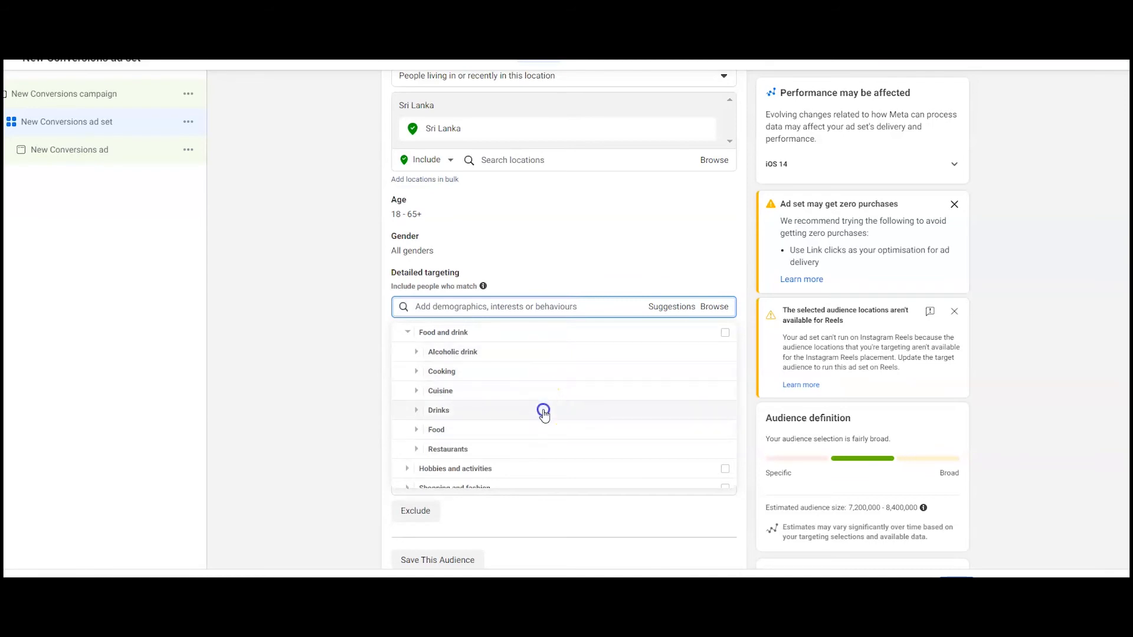
{"action": "mouse_move", "coordinate": [564, 357]}
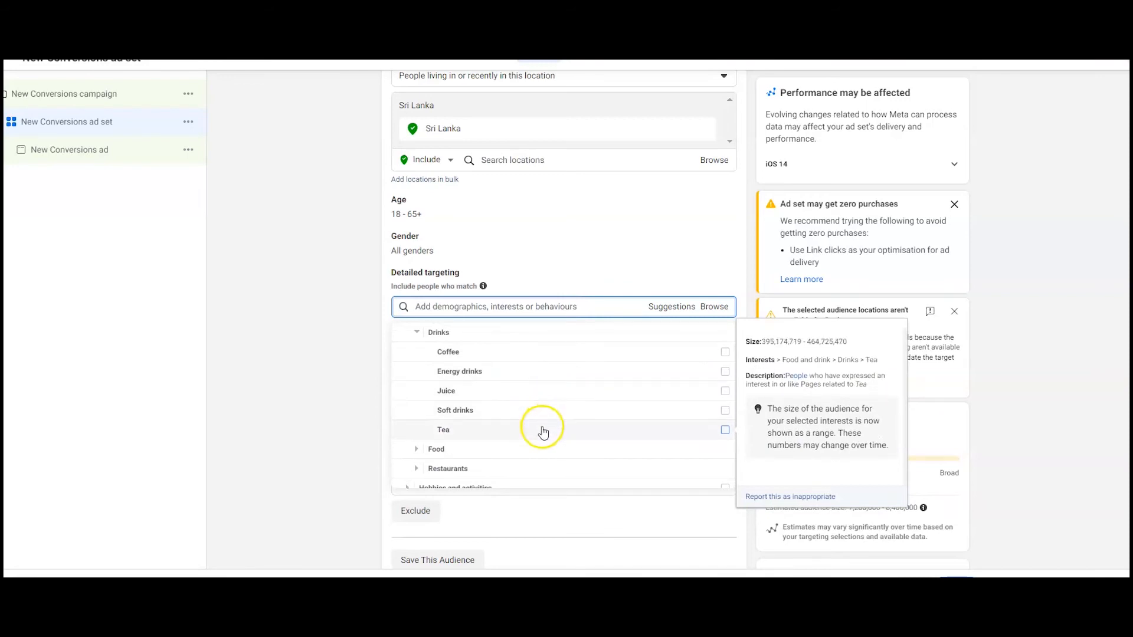
{"action": "left_click", "coordinate": [531, 449]}
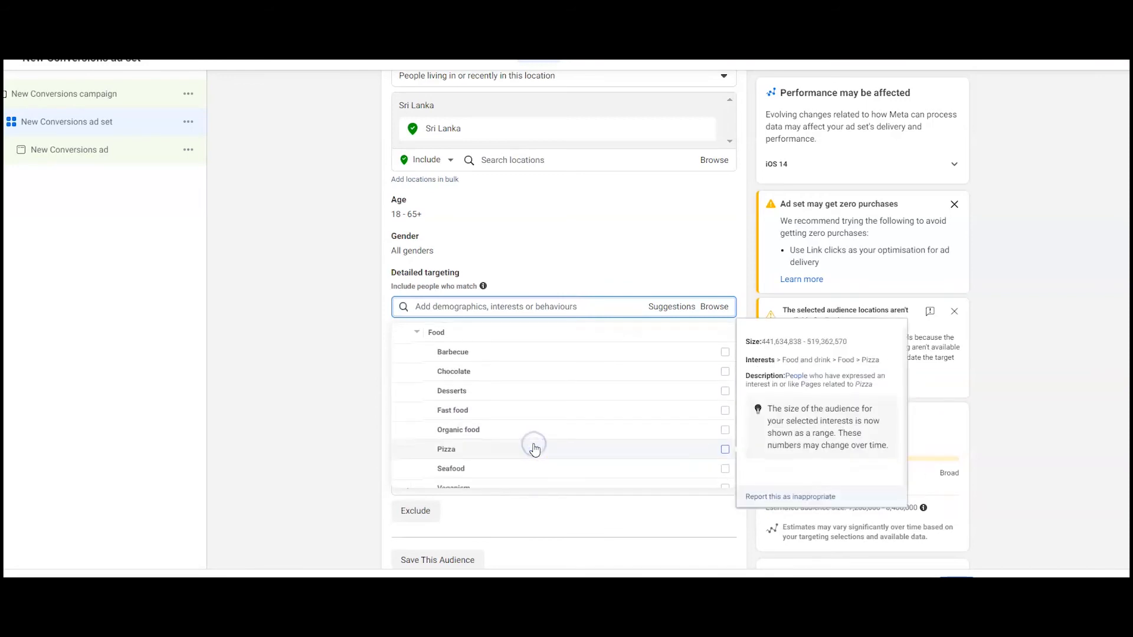
{"action": "mouse_move", "coordinate": [555, 383]}
{"action": "mouse_move", "coordinate": [549, 408]}
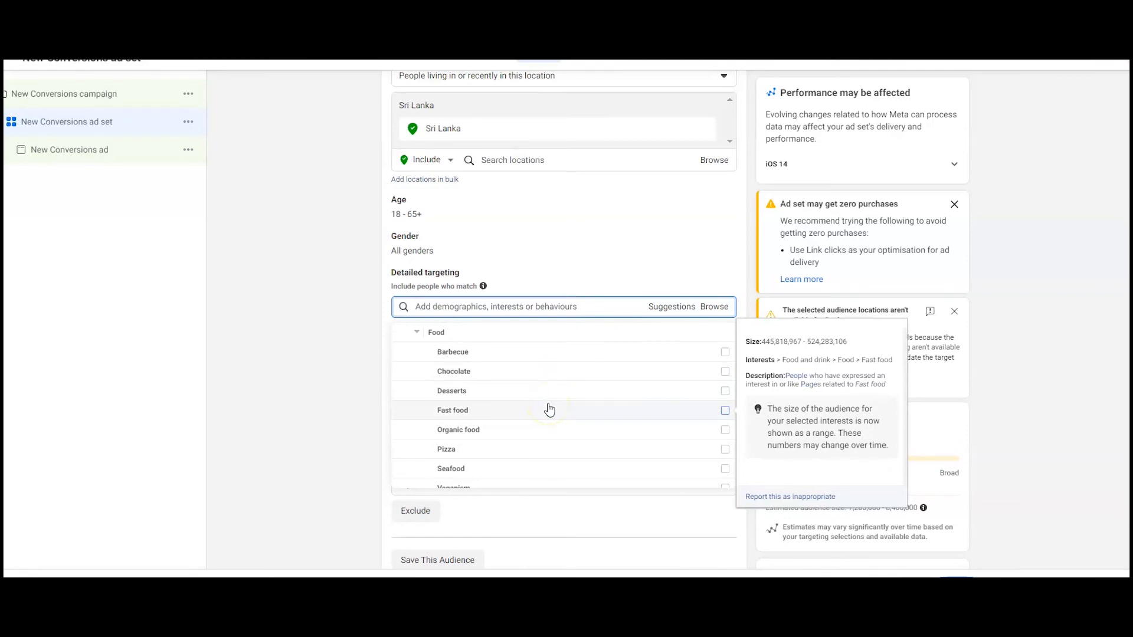
{"action": "scroll", "coordinate": [535, 437], "scroll_direction": "down", "scroll_amount": 1}
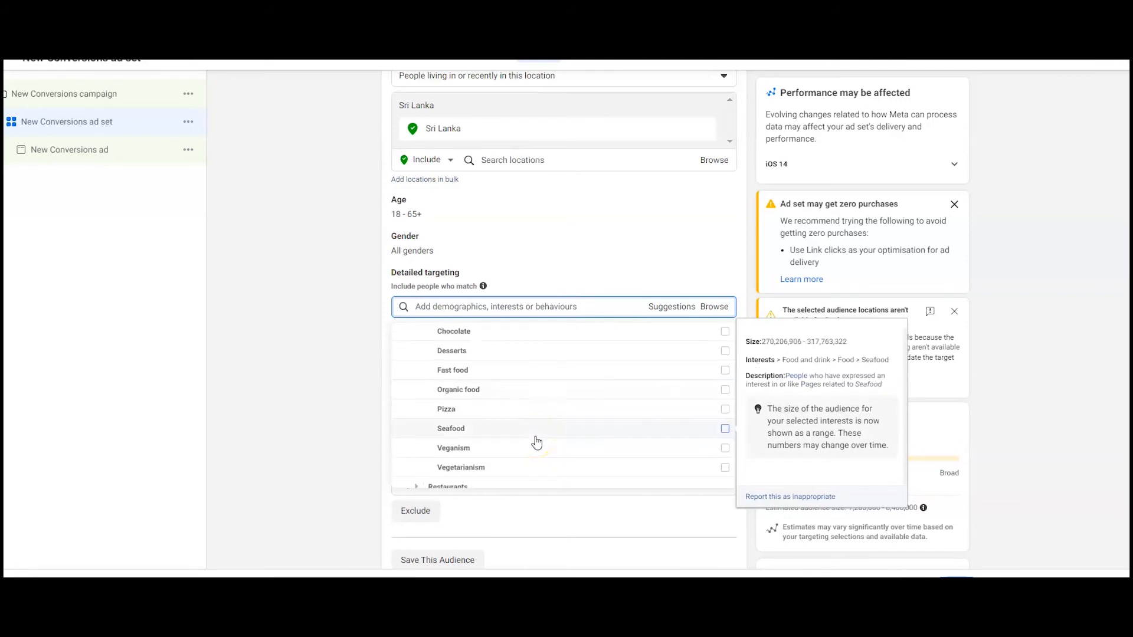
{"action": "scroll", "coordinate": [535, 441], "scroll_direction": "down", "scroll_amount": 3}
{"action": "left_click", "coordinate": [523, 464]}
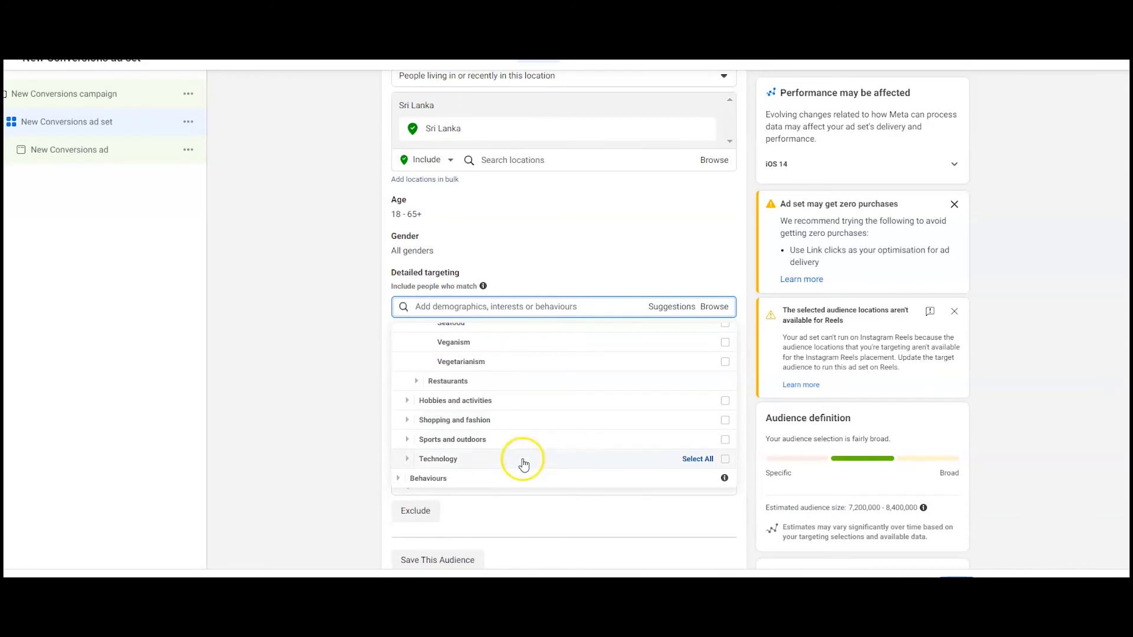
Step: Browse the detailed targeting Behaviours categories, expanding Anniversary, Digital activities, Facebook page admins, Travel, Purchase behaviour and More categories
{"action": "left_click", "coordinate": [515, 479]}
{"action": "left_click", "coordinate": [577, 361]}
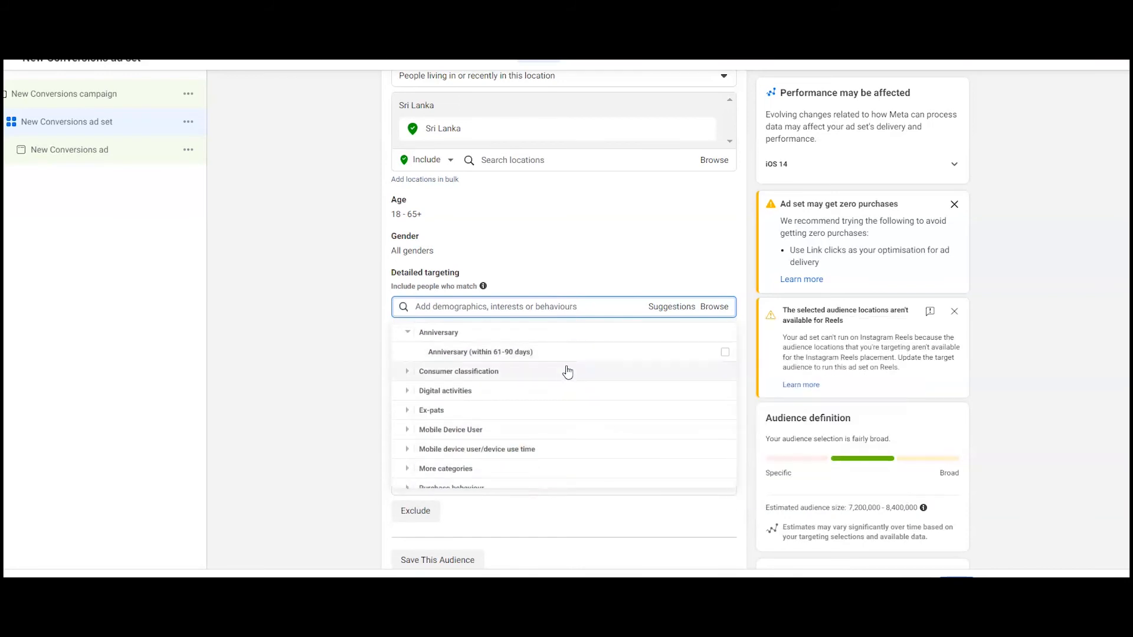
{"action": "left_click", "coordinate": [557, 391]}
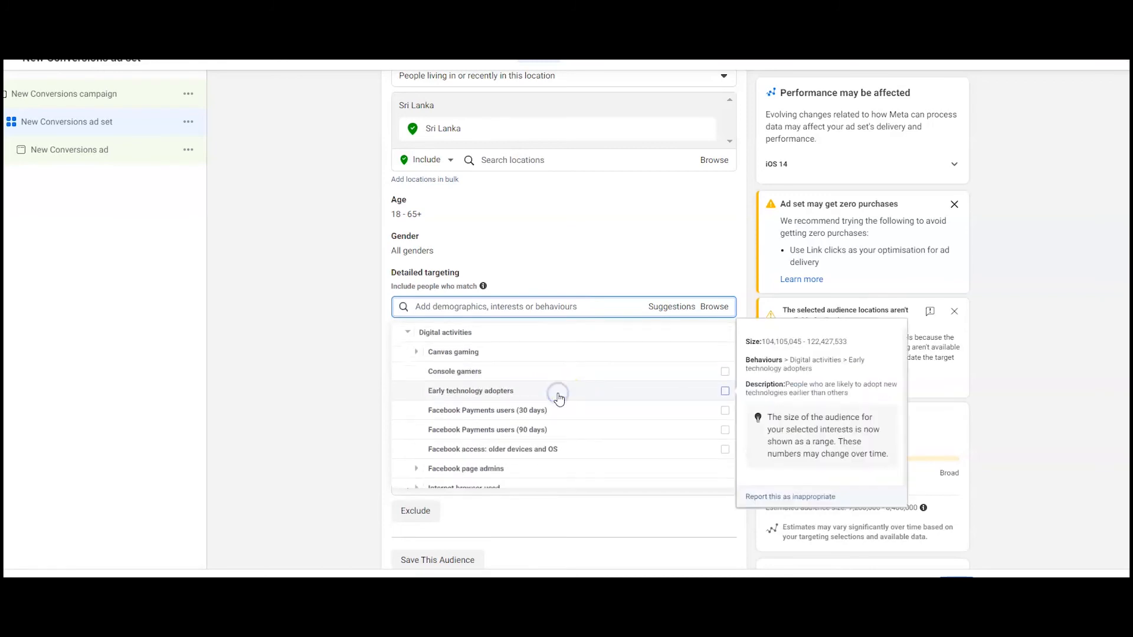
{"action": "left_click", "coordinate": [567, 383]}
{"action": "scroll", "coordinate": [573, 387], "scroll_direction": "down", "scroll_amount": 1}
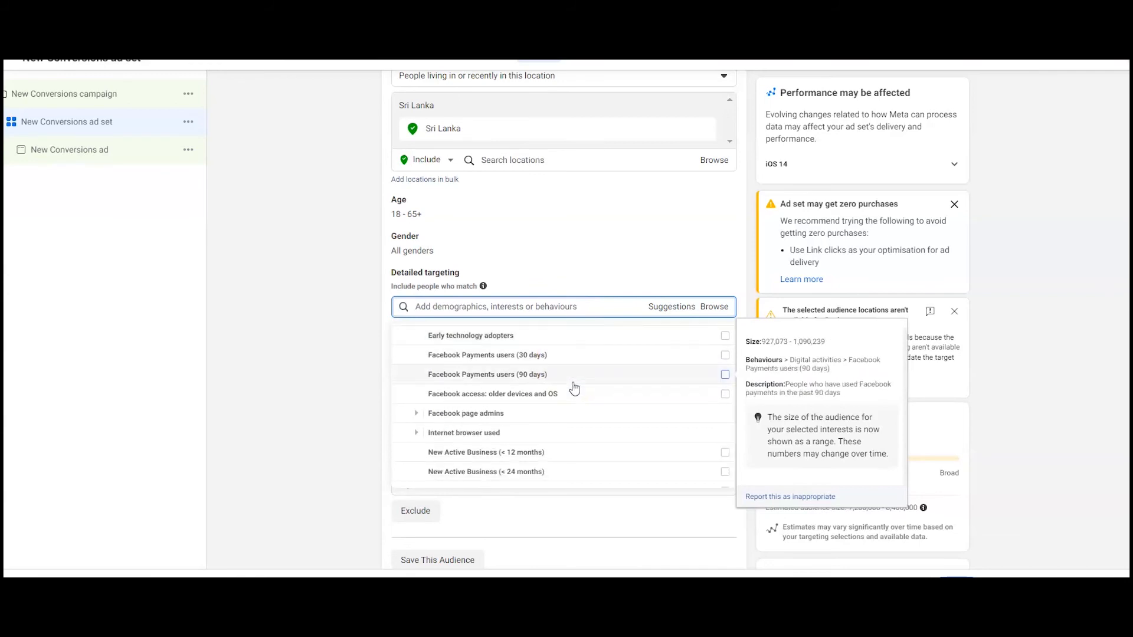
{"action": "left_click", "coordinate": [560, 413]}
{"action": "scroll", "coordinate": [560, 414], "scroll_direction": "down", "scroll_amount": 1}
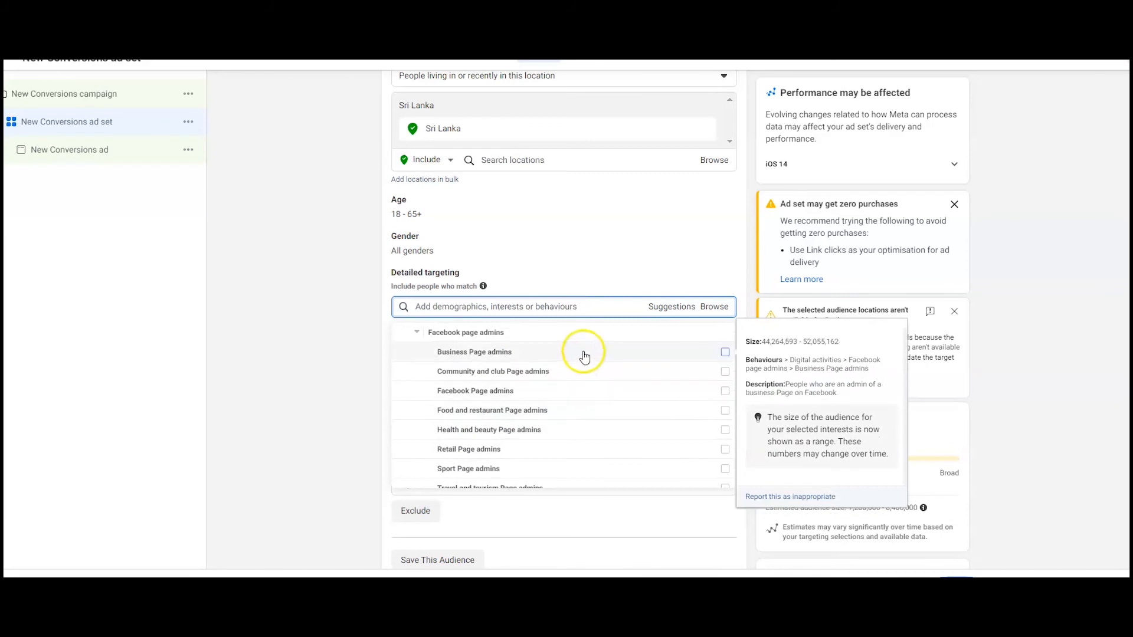
{"action": "scroll", "coordinate": [559, 420], "scroll_direction": "down", "scroll_amount": 2}
{"action": "scroll", "coordinate": [561, 422], "scroll_direction": "down", "scroll_amount": 3}
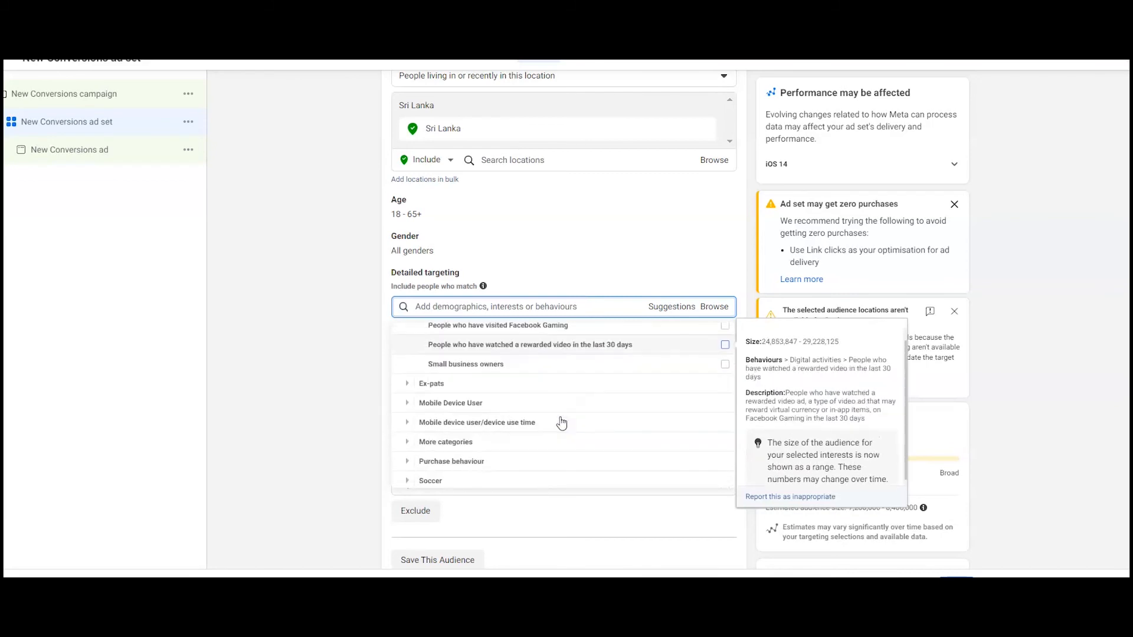
{"action": "scroll", "coordinate": [561, 423], "scroll_direction": "down", "scroll_amount": 1}
{"action": "left_click", "coordinate": [529, 476]}
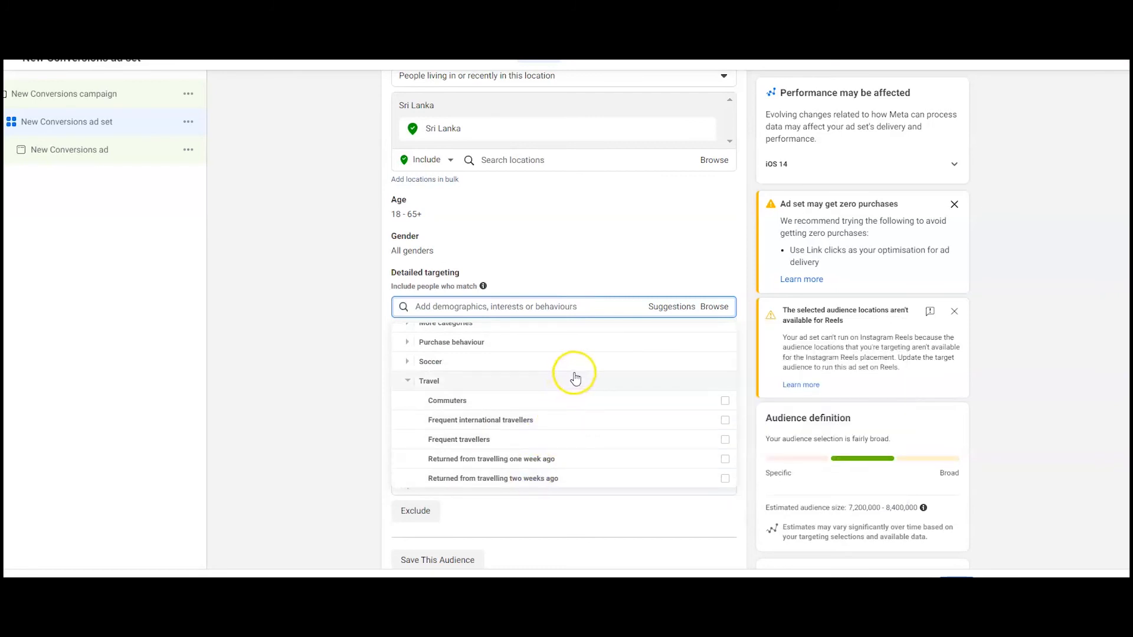
{"action": "left_click", "coordinate": [600, 344]}
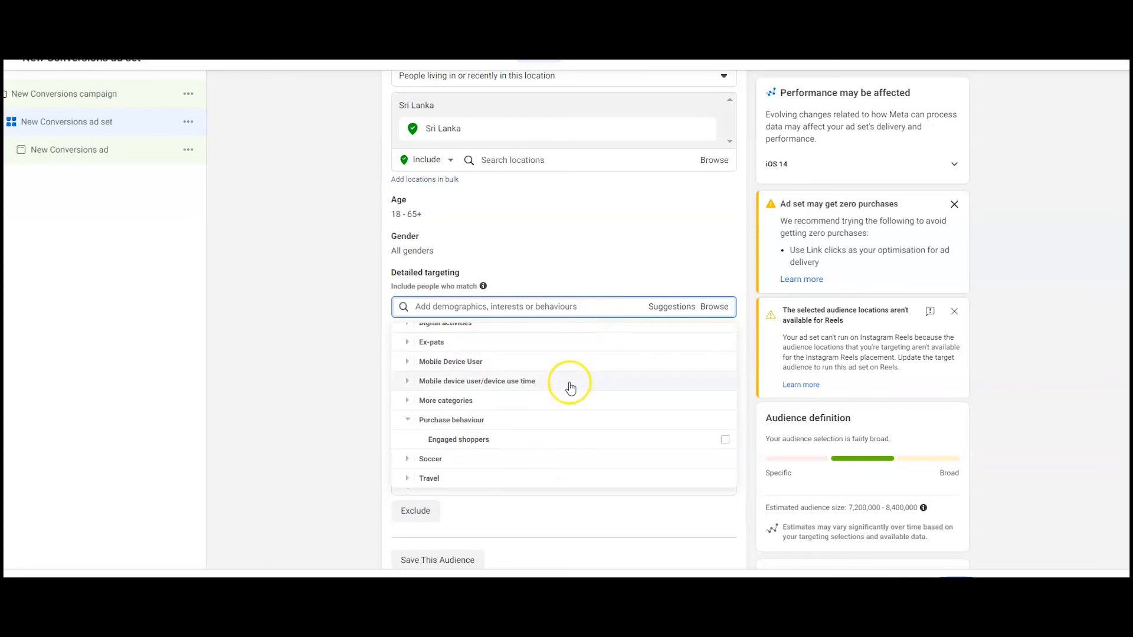
{"action": "scroll", "coordinate": [567, 394], "scroll_direction": "up", "scroll_amount": 1}
{"action": "scroll", "coordinate": [567, 394], "scroll_direction": "down", "scroll_amount": 1}
{"action": "left_click", "coordinate": [544, 437]}
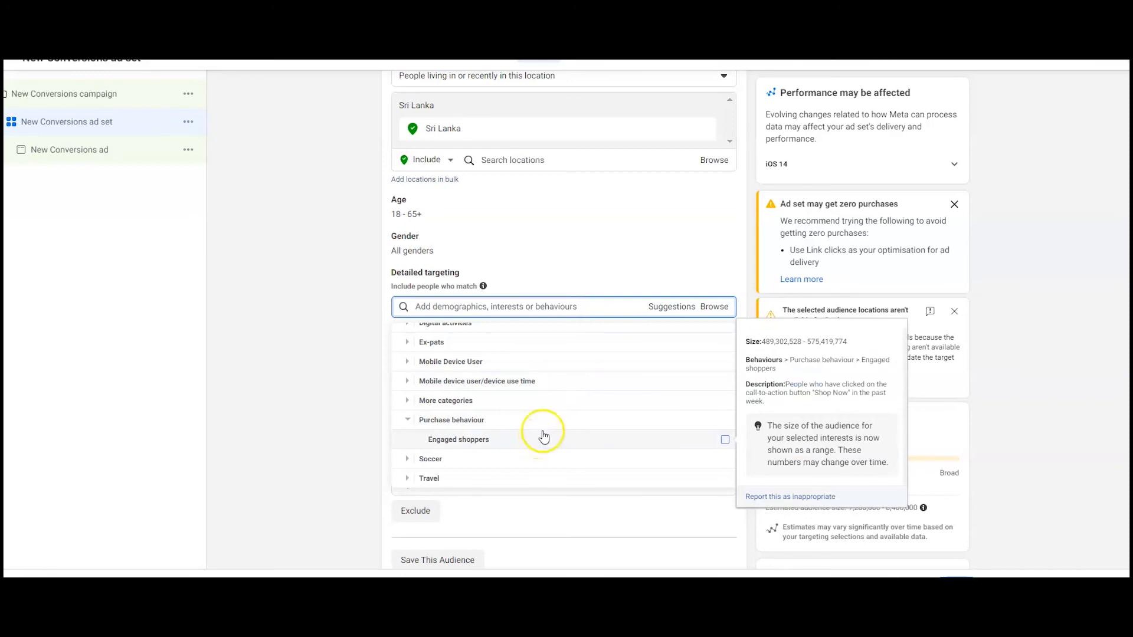
{"action": "left_click", "coordinate": [557, 400]}
{"action": "mouse_move", "coordinate": [557, 406]}
{"action": "left_click", "coordinate": [553, 430]}
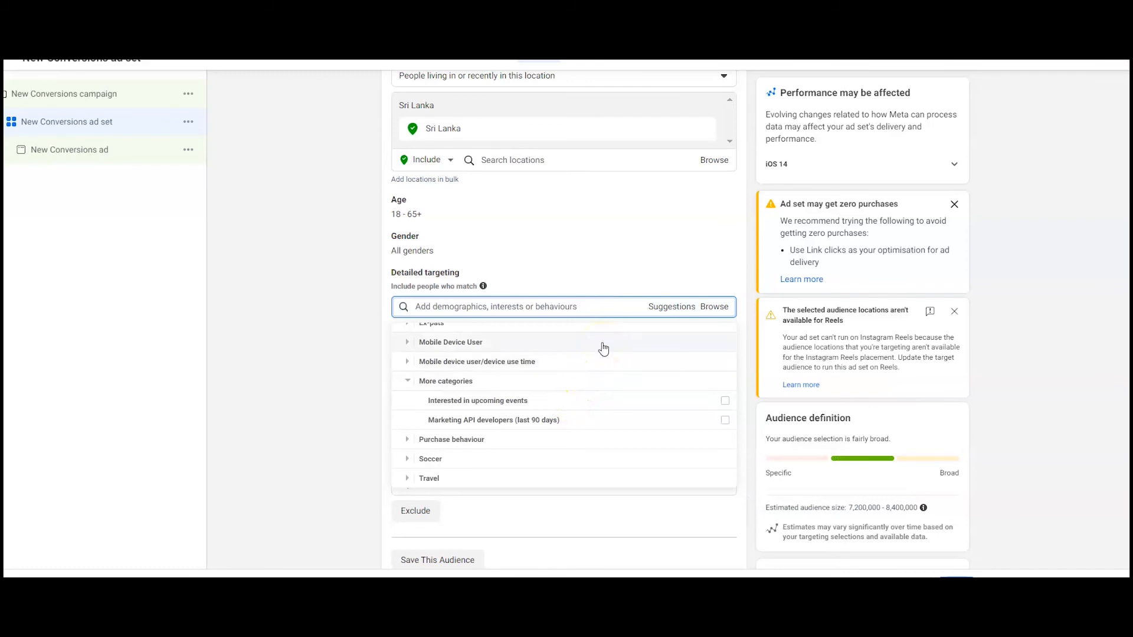
Step: Close the detailed targeting browse list and dismiss the zero purchases warning notice
{"action": "left_click", "coordinate": [632, 299]}
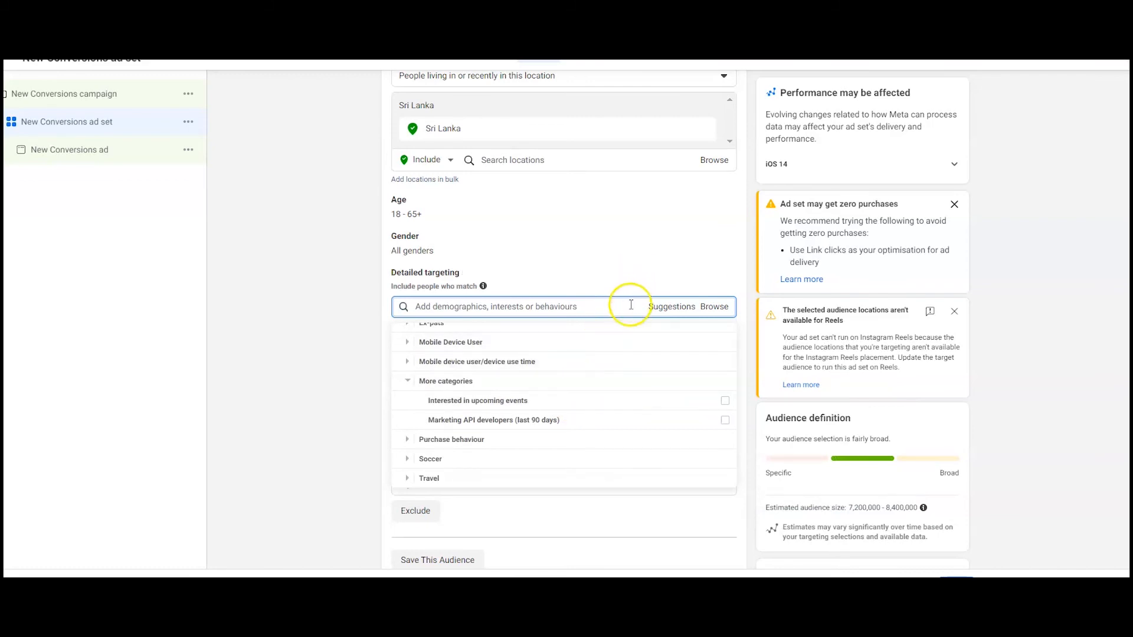
{"action": "left_click", "coordinate": [630, 306]}
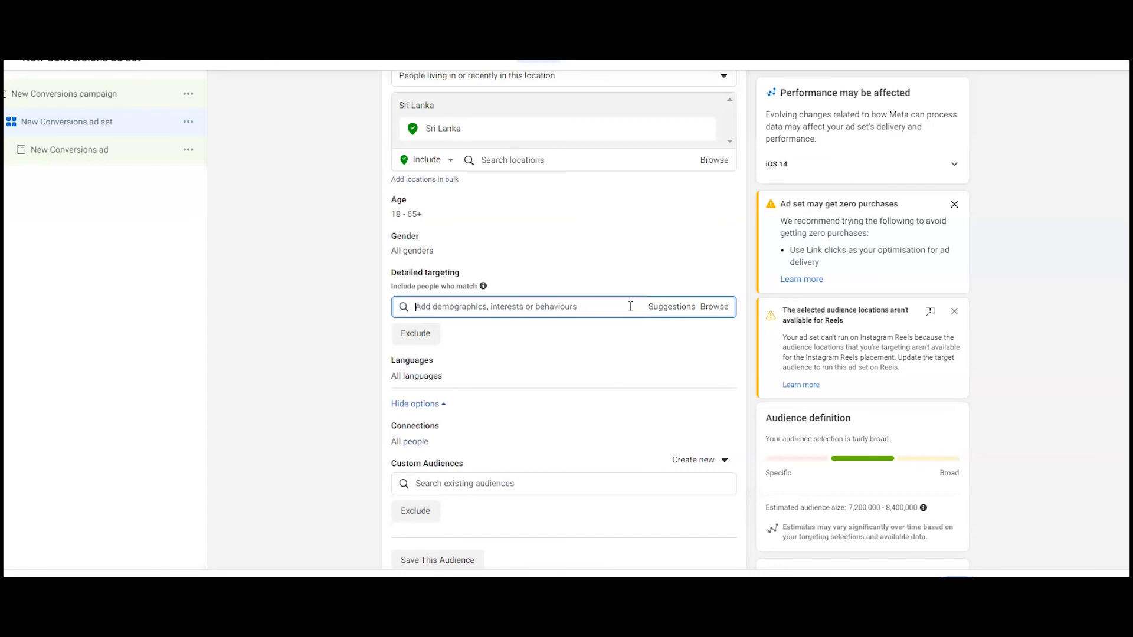
{"action": "left_click", "coordinate": [954, 204]}
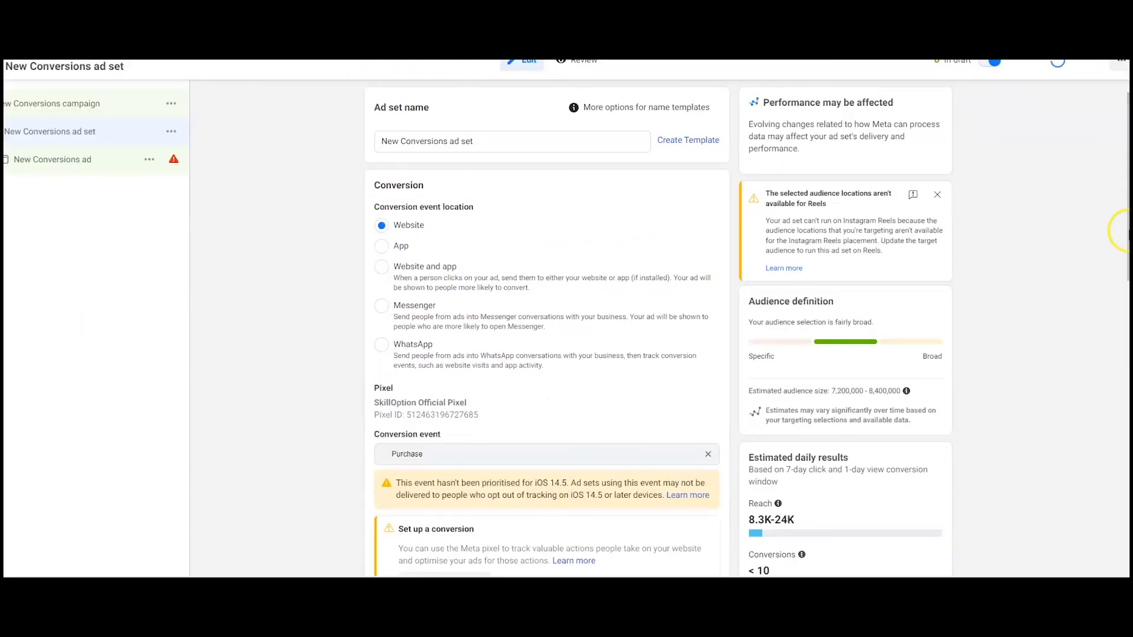
{"action": "scroll", "coordinate": [547, 328], "scroll_direction": "down", "scroll_amount": 6}
{"action": "scroll", "coordinate": [547, 328], "scroll_direction": "down", "scroll_amount": 5}
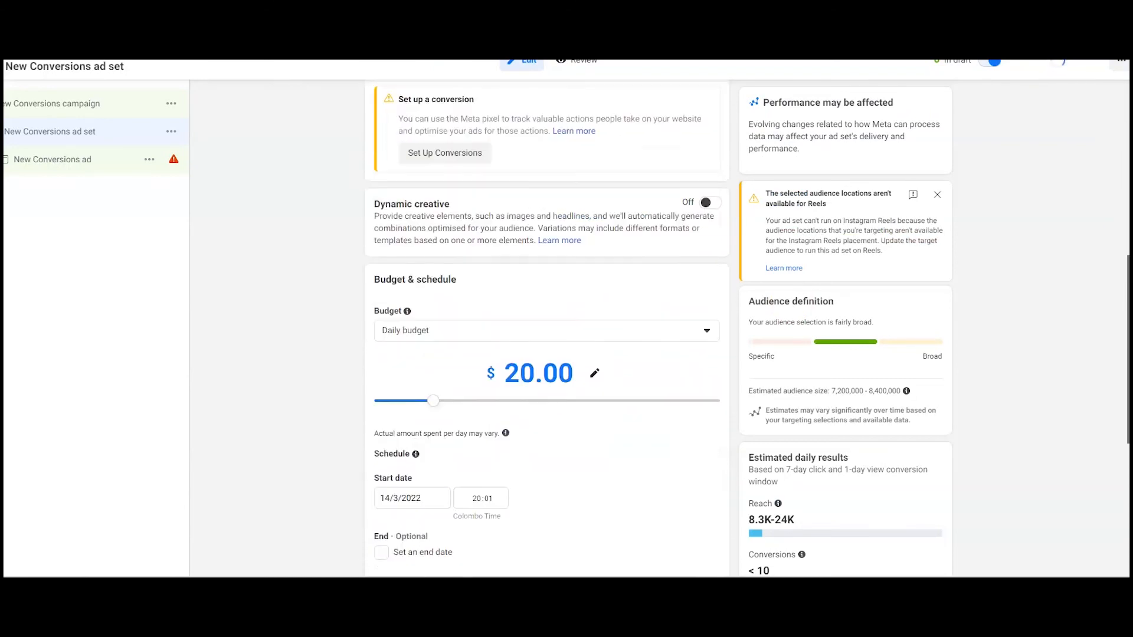
{"action": "scroll", "coordinate": [547, 334], "scroll_direction": "down", "scroll_amount": 1}
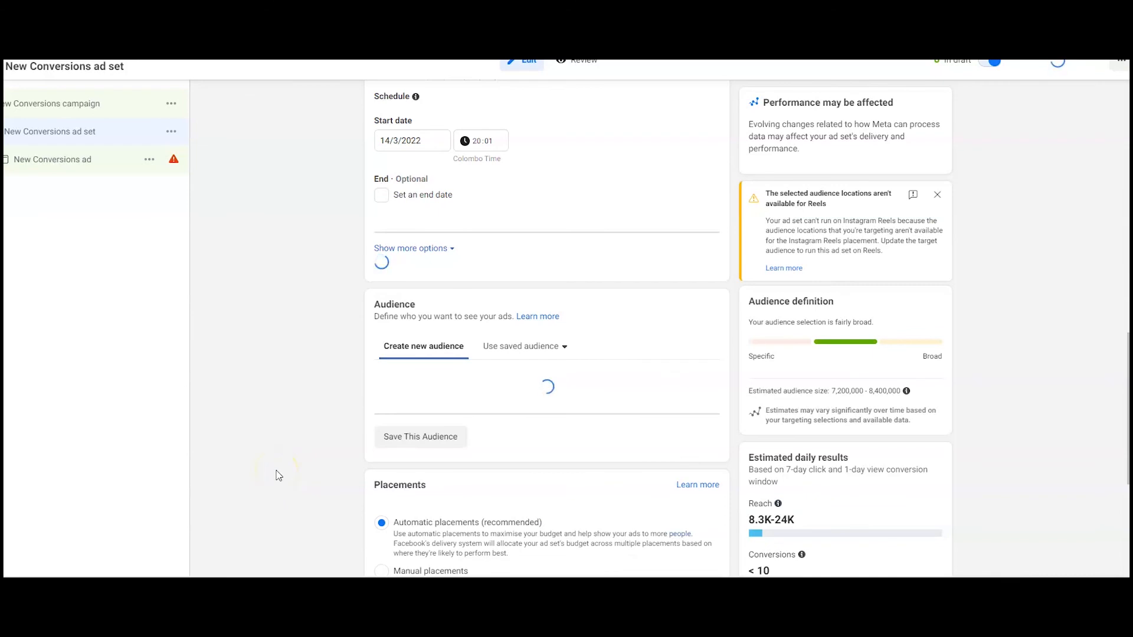
{"action": "left_click", "coordinate": [271, 474]}
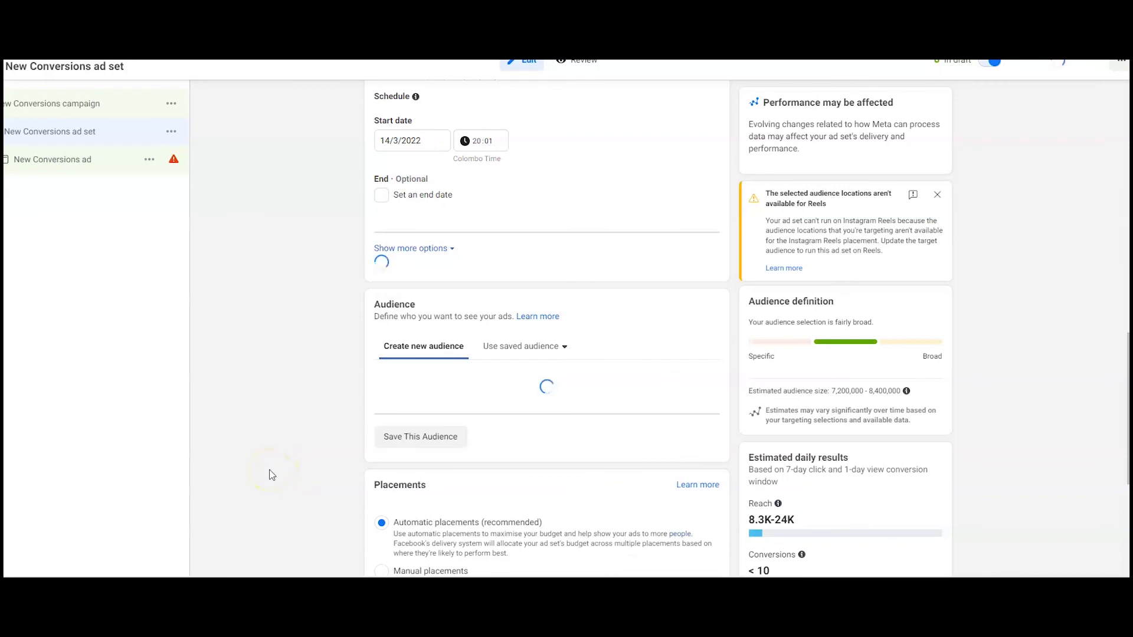